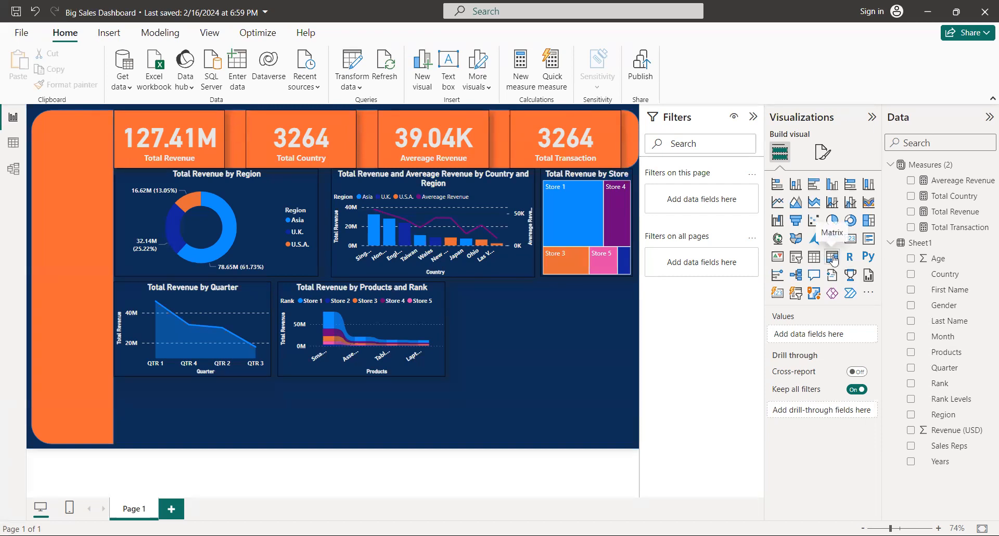
Add a matrix visual and place it right of the Total Revenue by Products and Rank chart
left_click(832, 256)
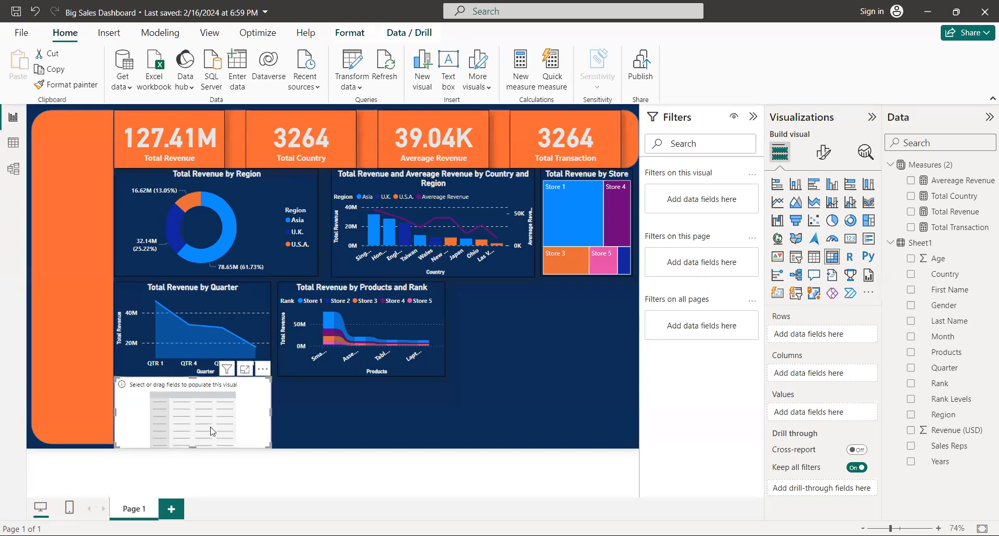
left_click_drag(195, 402, 554, 338)
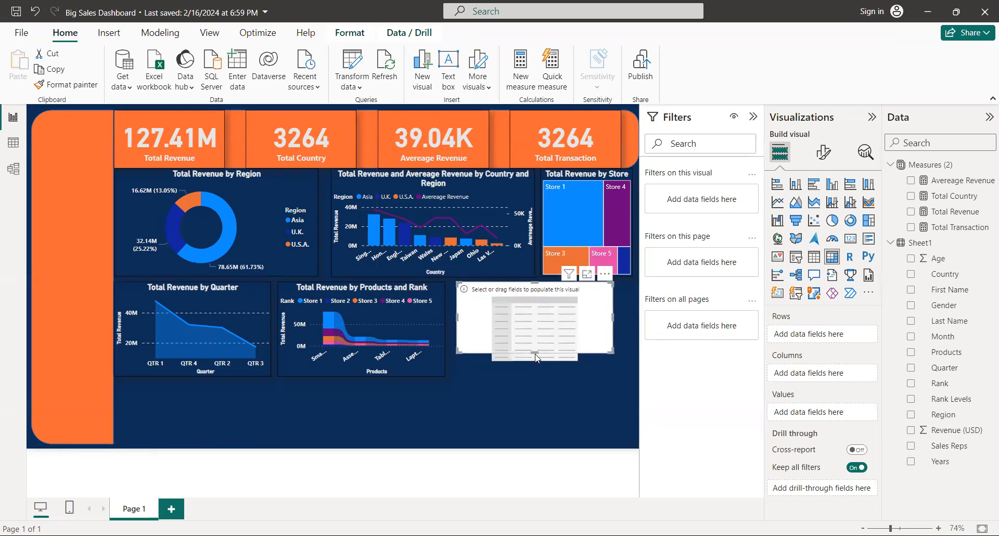
left_click_drag(537, 341, 544, 367)
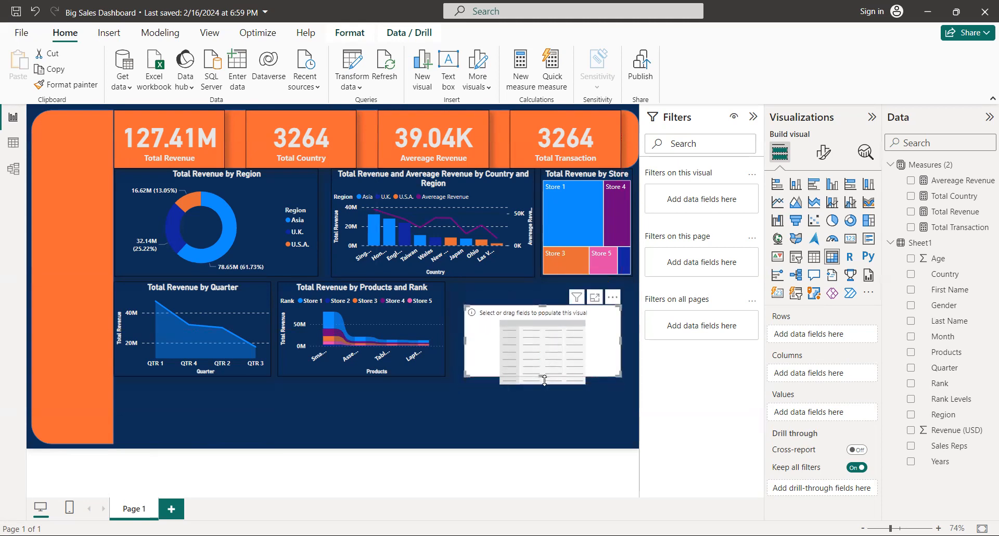
left_click_drag(546, 403, 555, 444)
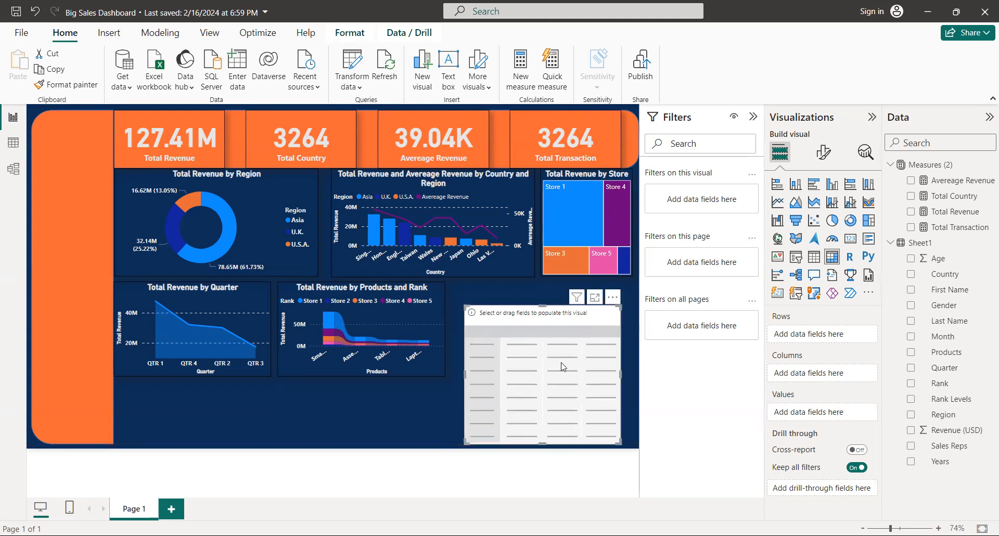
Align the matrix with the charts and stretch it down to the canvas bottom, widening it slightly
mouse_move(562, 366)
left_mouse_down()
mouse_move(557, 346)
mouse_move(633, 358)
left_mouse_up()
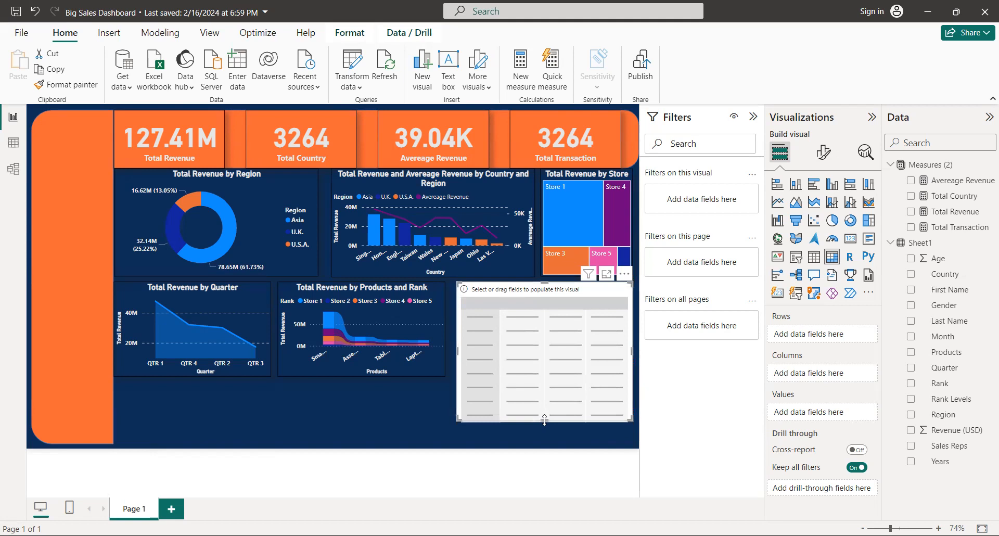
left_click_drag(544, 425, 546, 449)
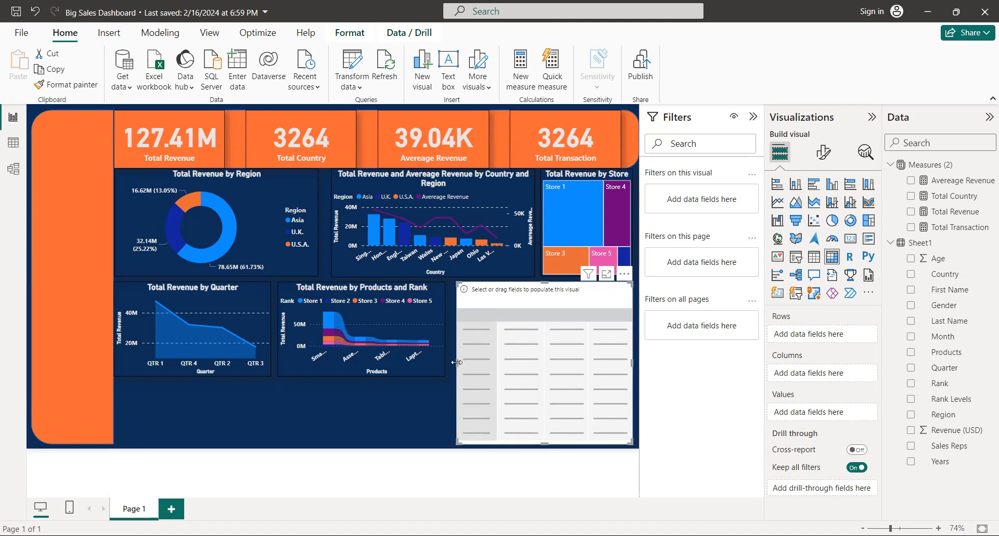
left_click_drag(456, 361, 452, 363)
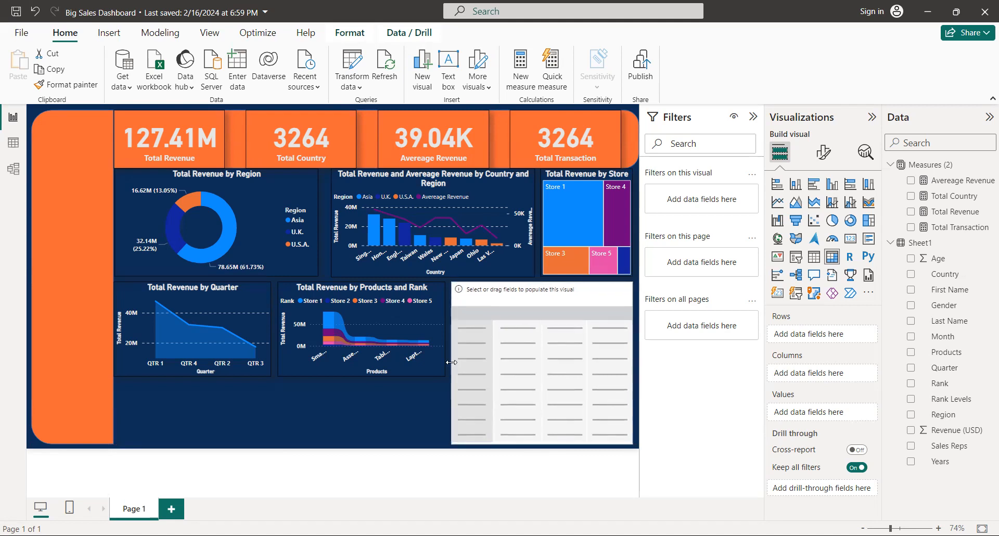
Put Sales Reps on rows with Total Transaction, Total Revenue and Avereage Revenue as values
left_click(451, 362)
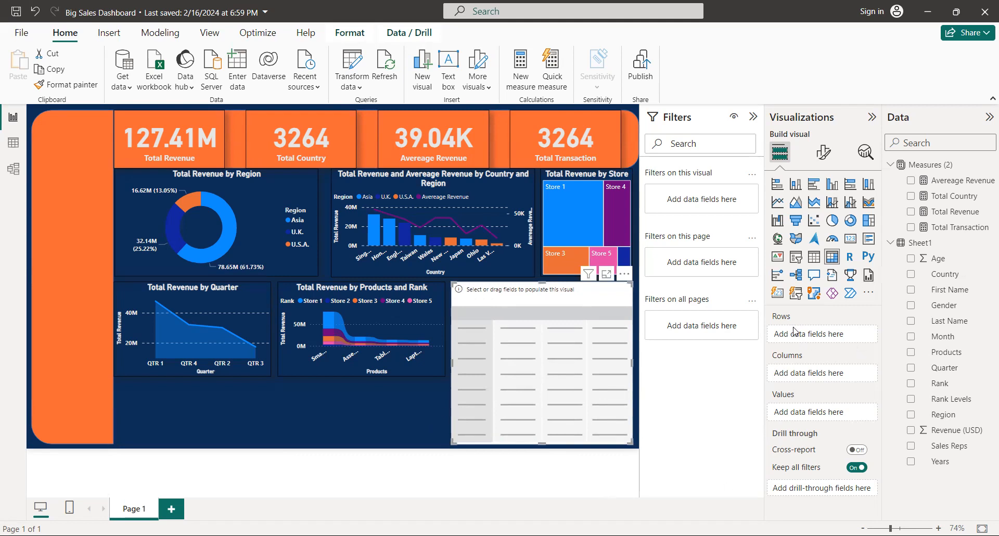
mouse_move(949, 446)
left_click_drag(949, 446, 849, 335)
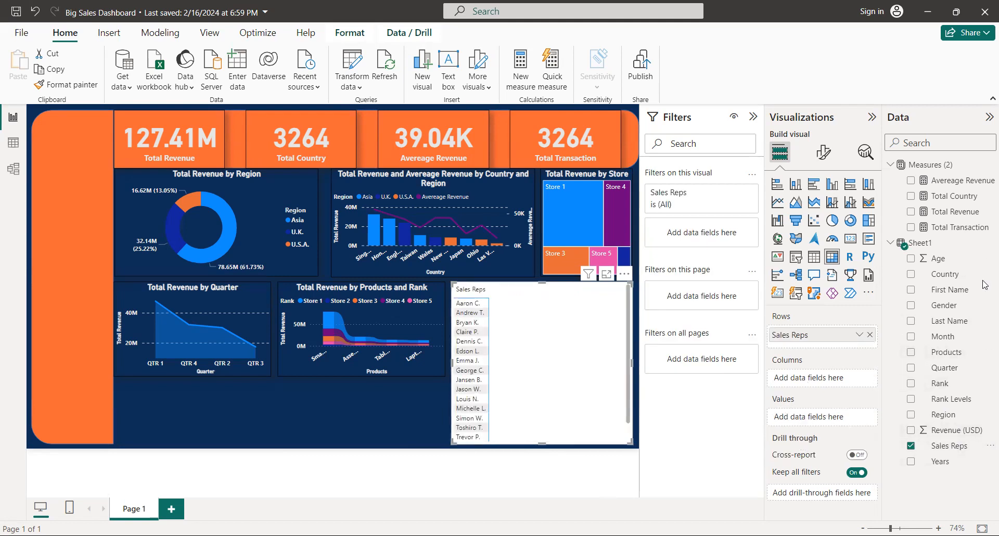
left_click_drag(947, 251, 866, 420)
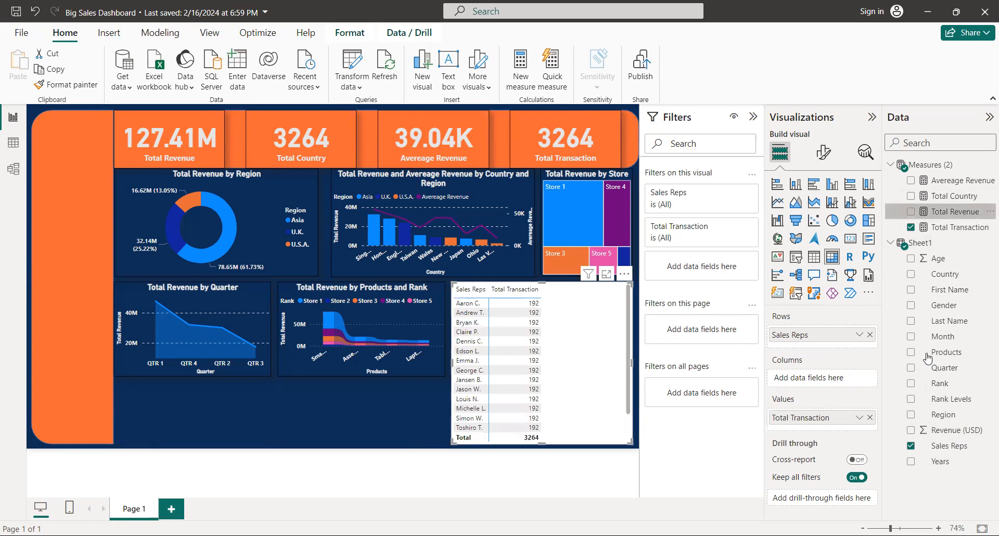
left_click(953, 211)
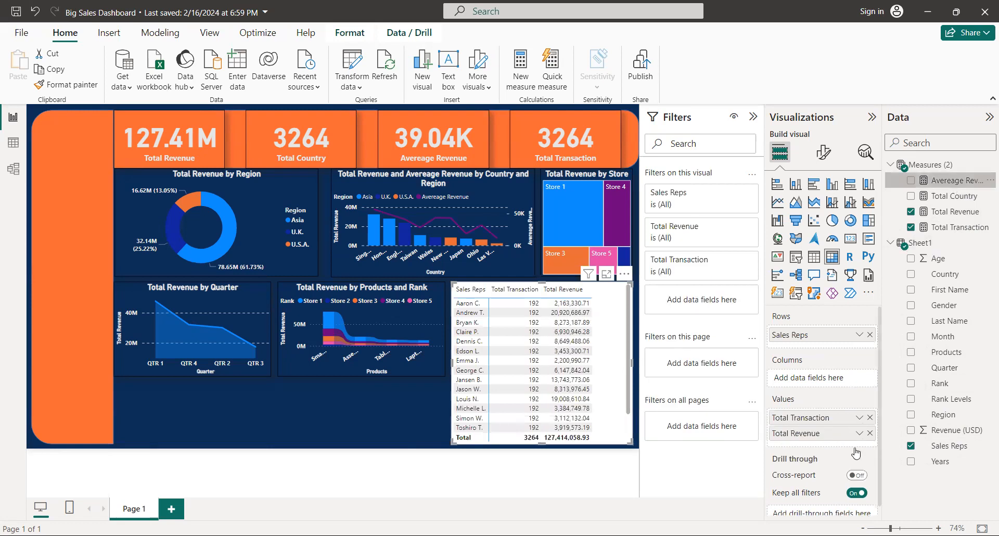
left_click(911, 181)
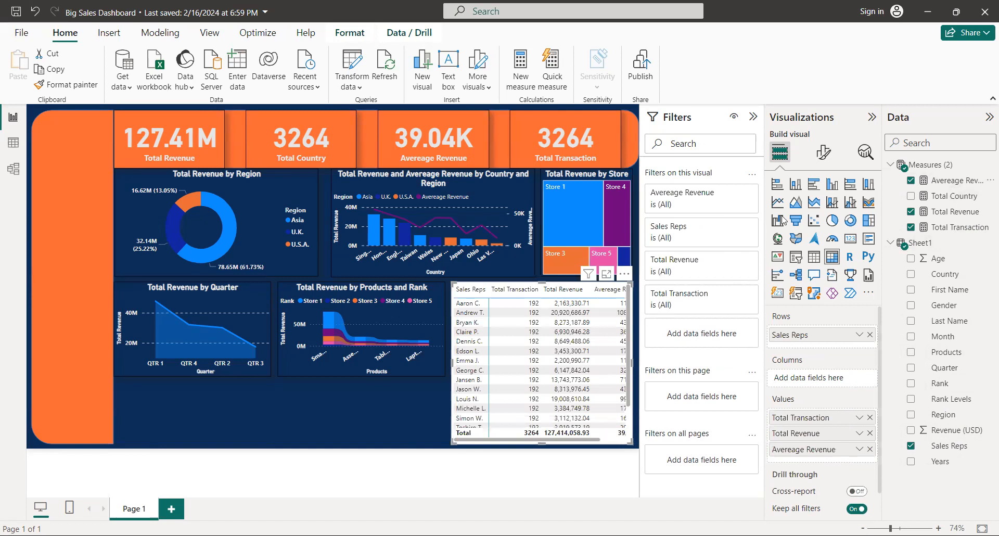
Give the matrix values light grey text on a dark navy background
left_click(823, 152)
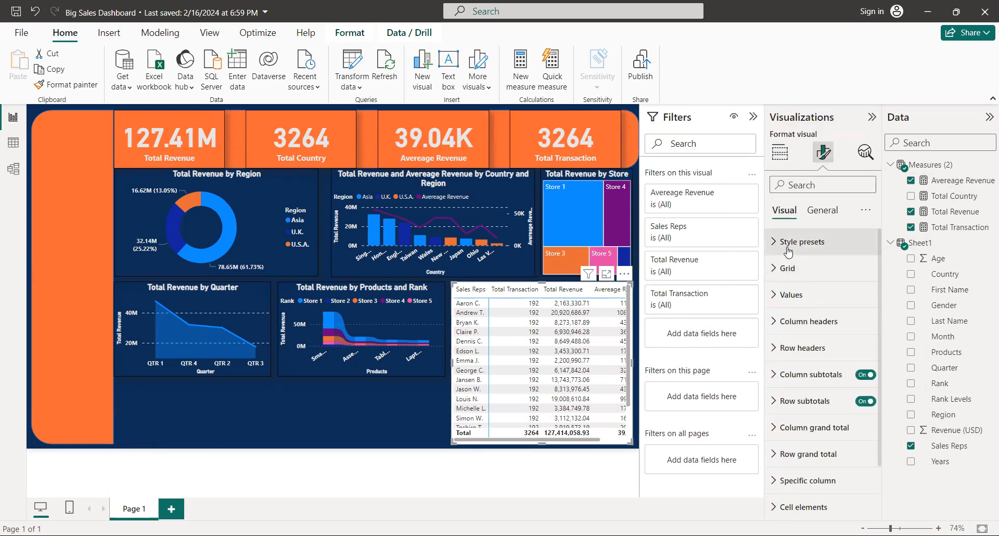
left_click(795, 244)
left_click(788, 243)
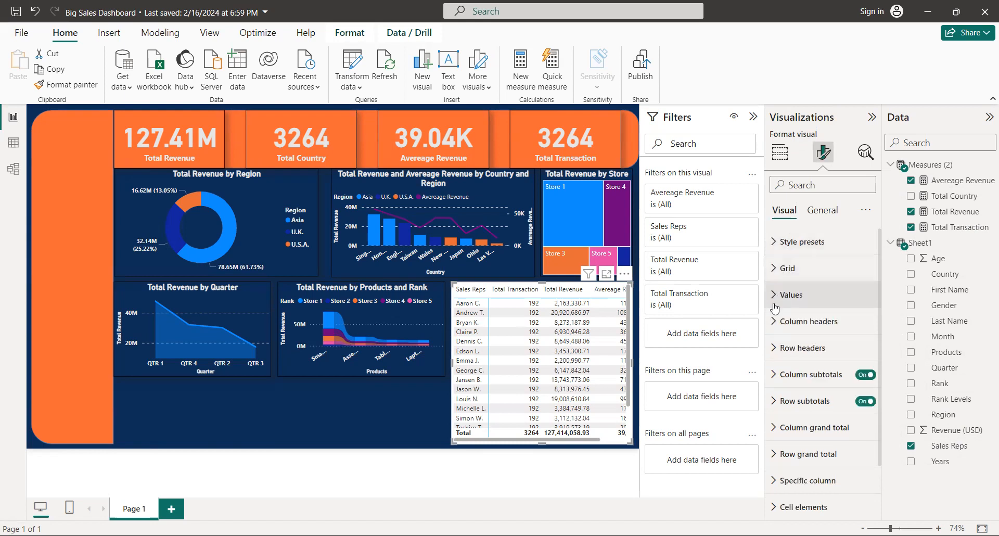
left_click(788, 294)
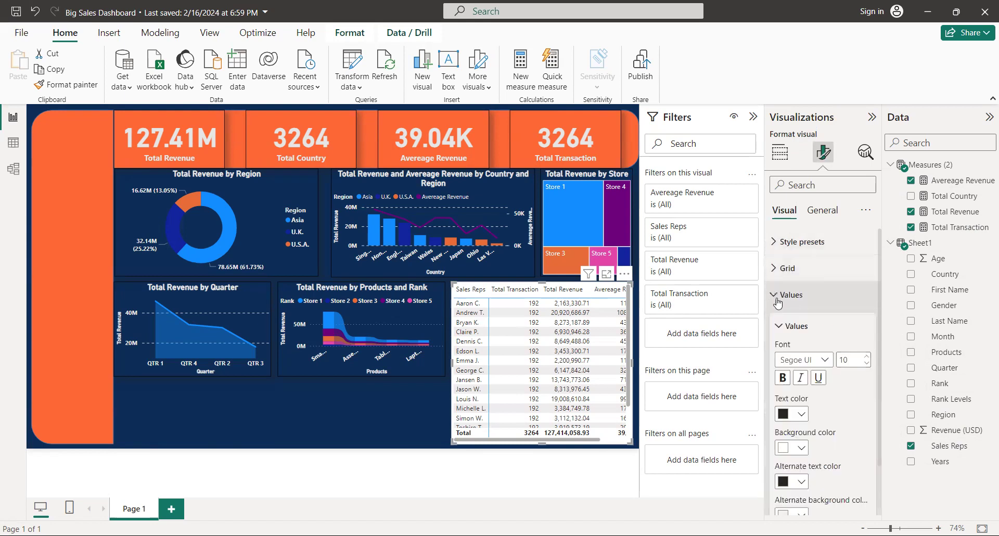
left_click(785, 414)
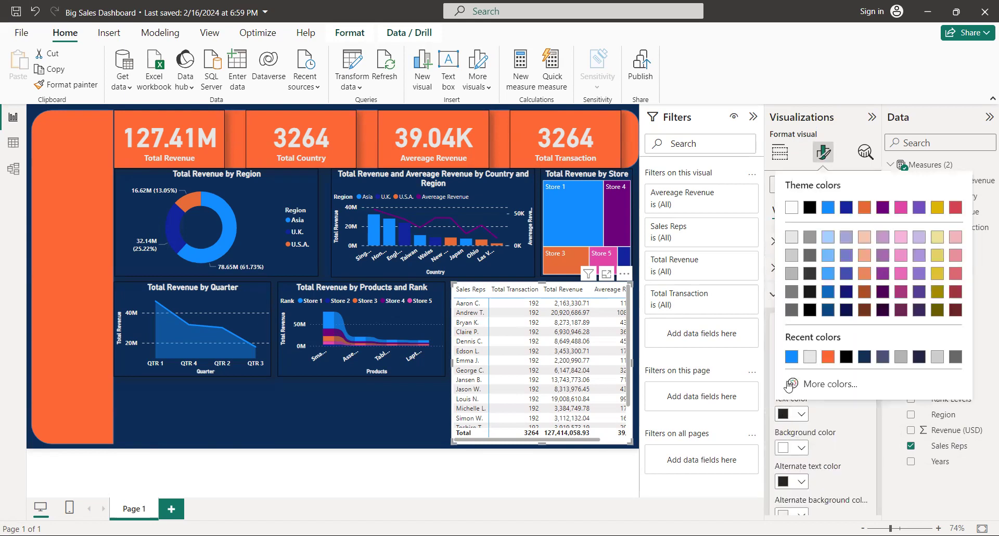
left_click(810, 358)
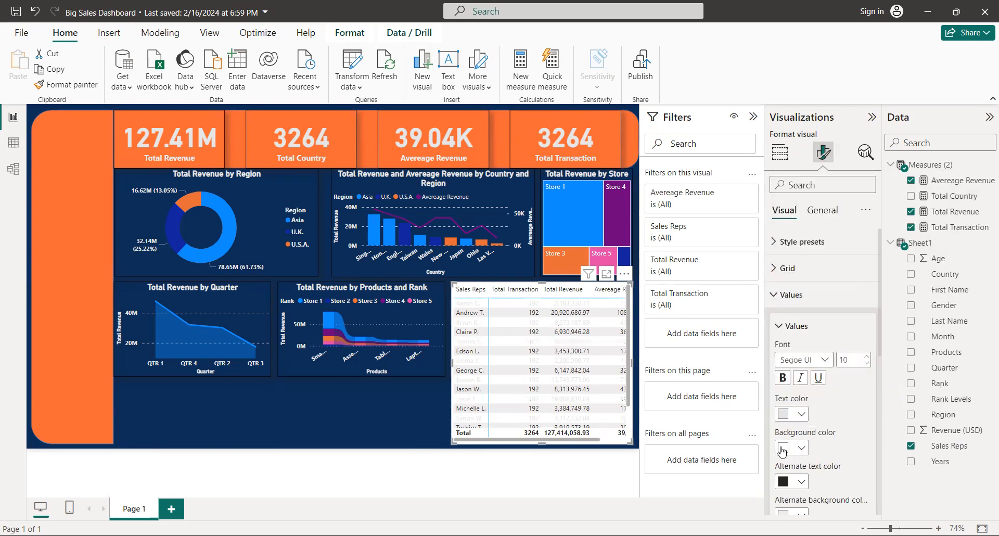
left_click(782, 450)
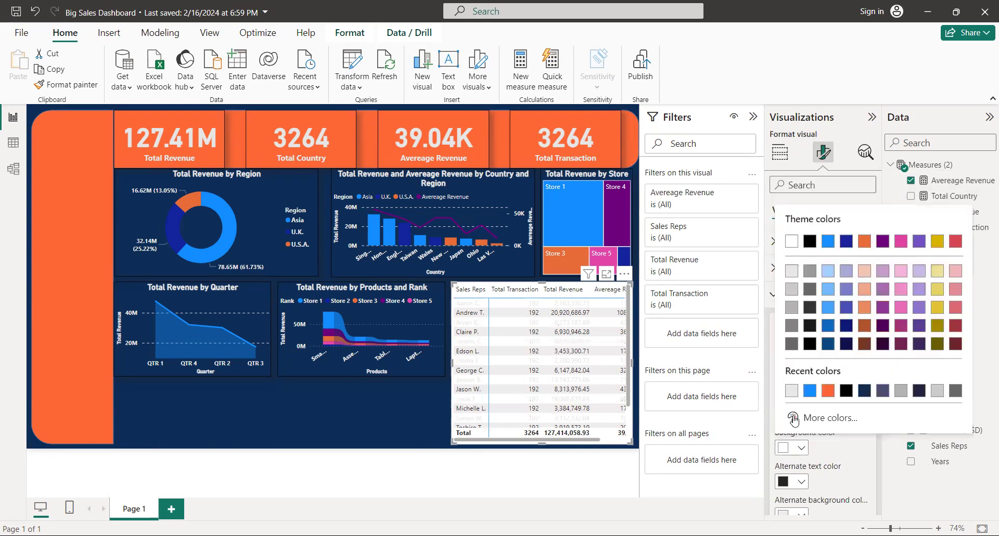
left_click(865, 391)
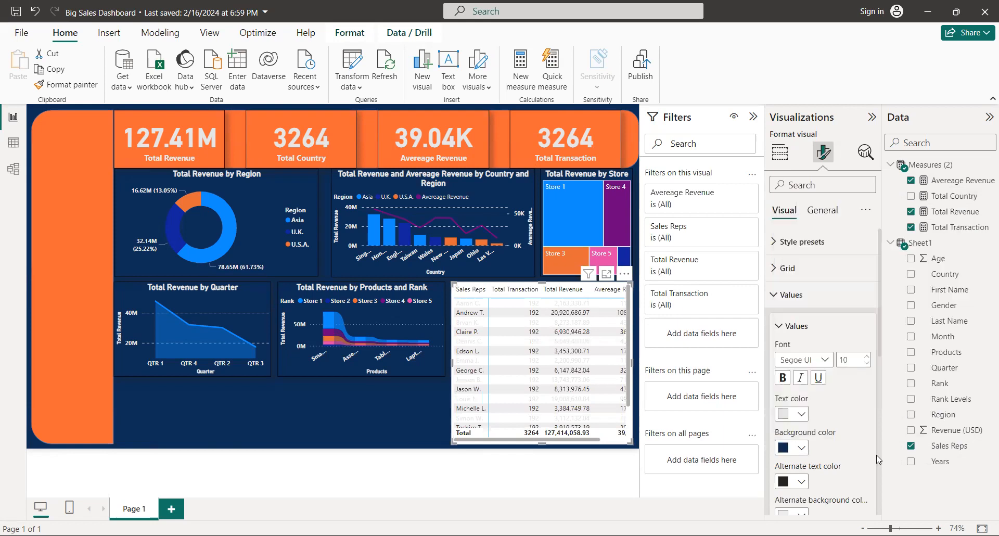
Set alternate rows to grey text on a muted navy background
left_click(801, 483)
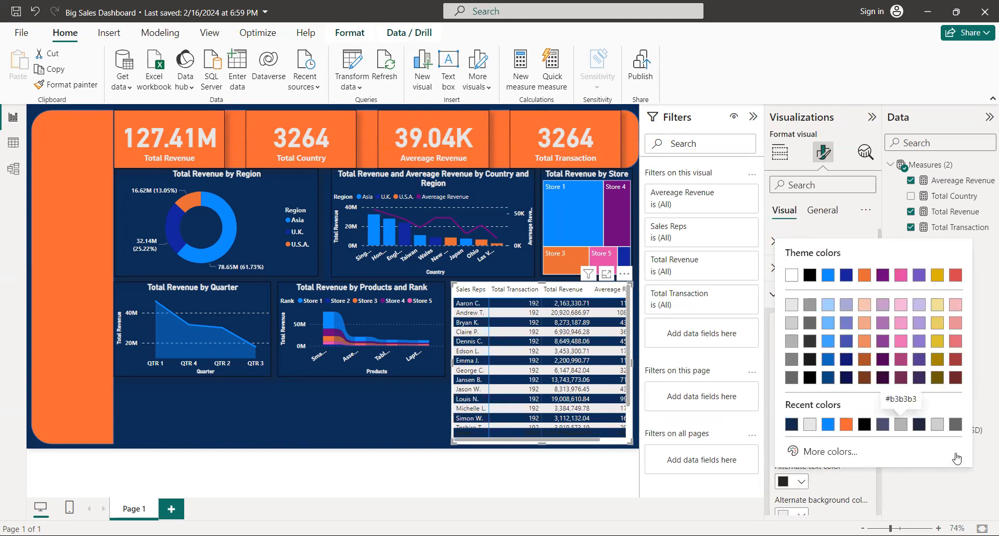
left_click(901, 427)
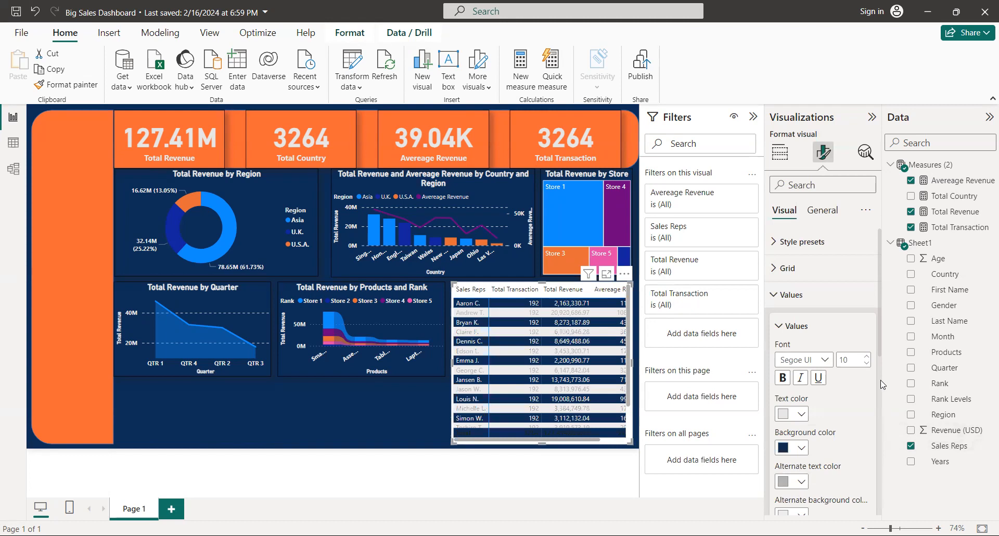
scroll(858, 375, "down", 3)
scroll(843, 352, "down", 2)
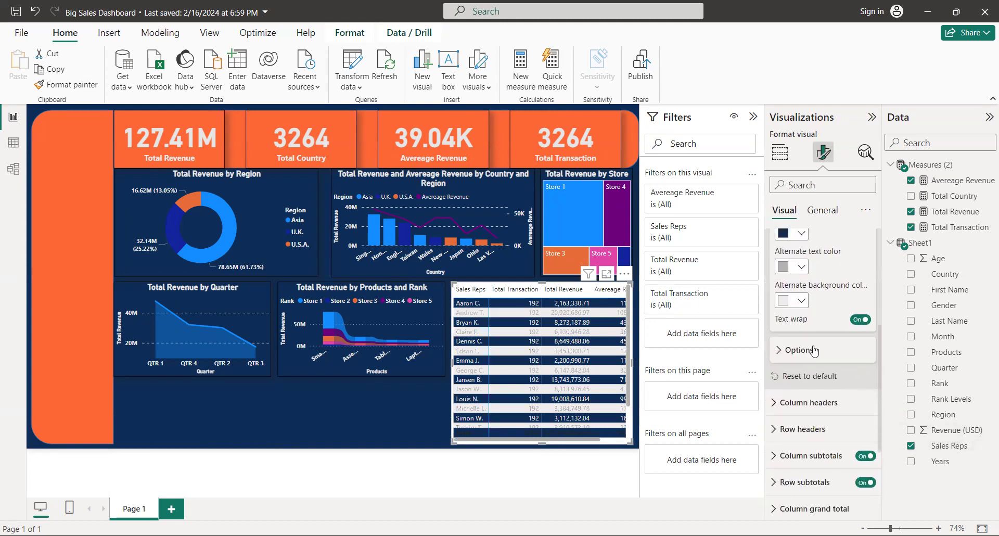
left_click(800, 302)
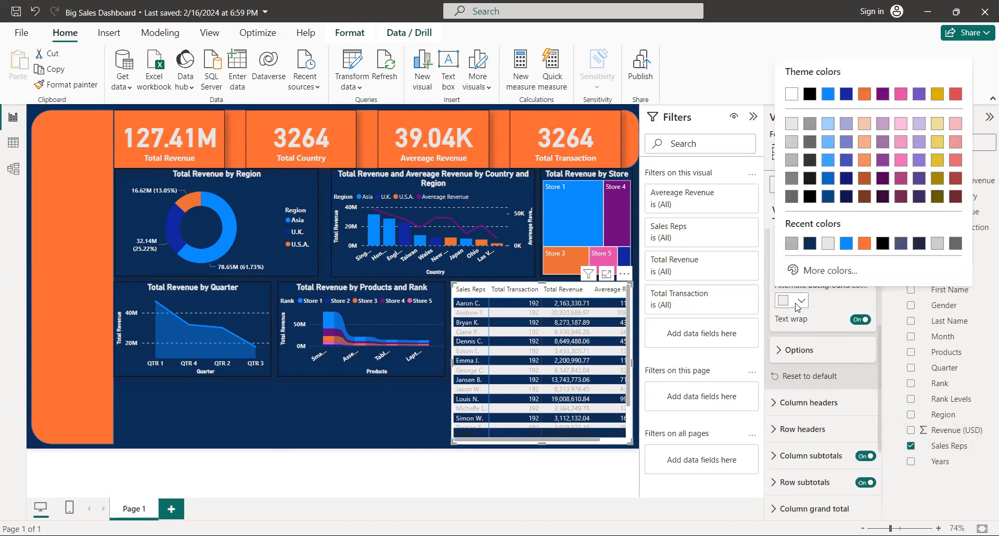
left_click(900, 243)
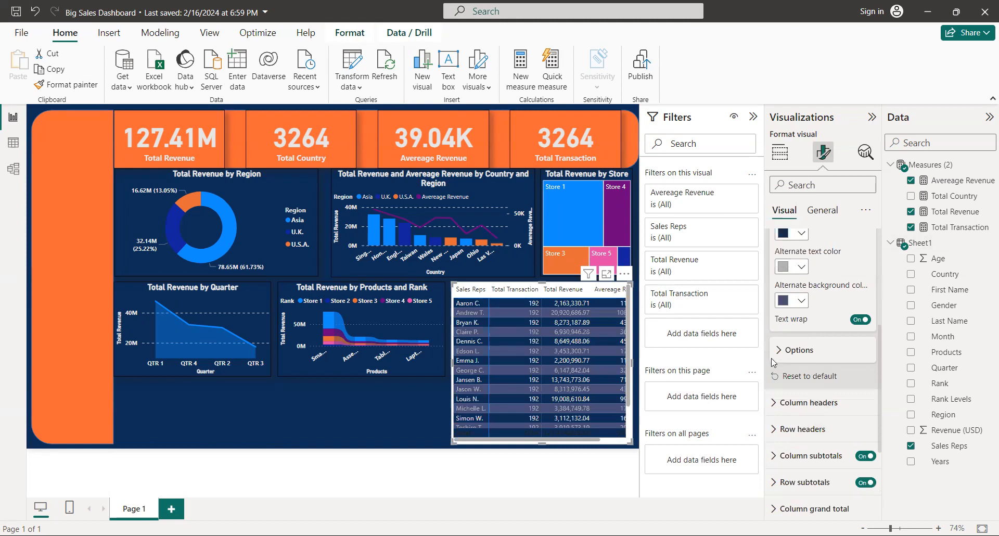
Make column headers bold, centred, text #e6e6e6 on background #0C2D57
left_click(777, 403)
scroll(879, 468, "down", 3)
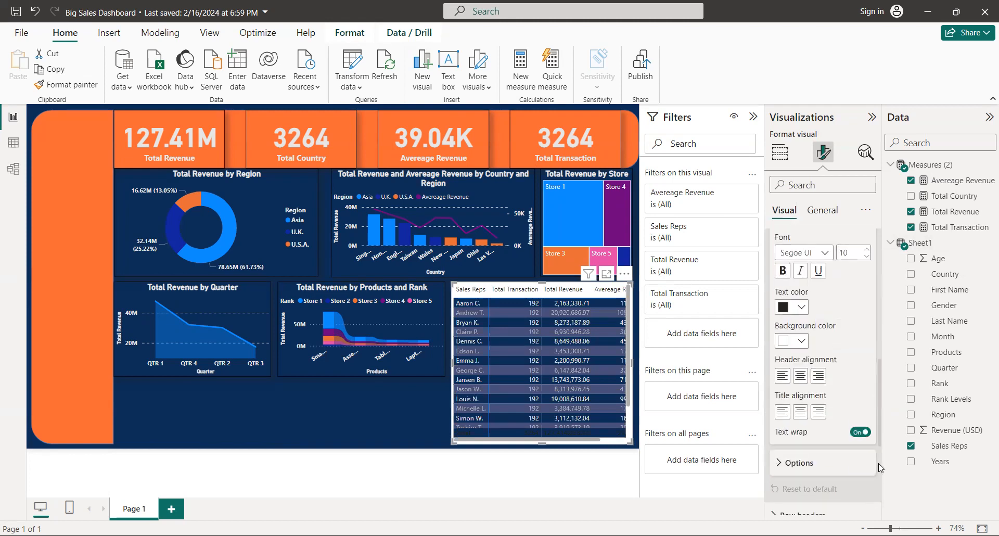
left_click(782, 271)
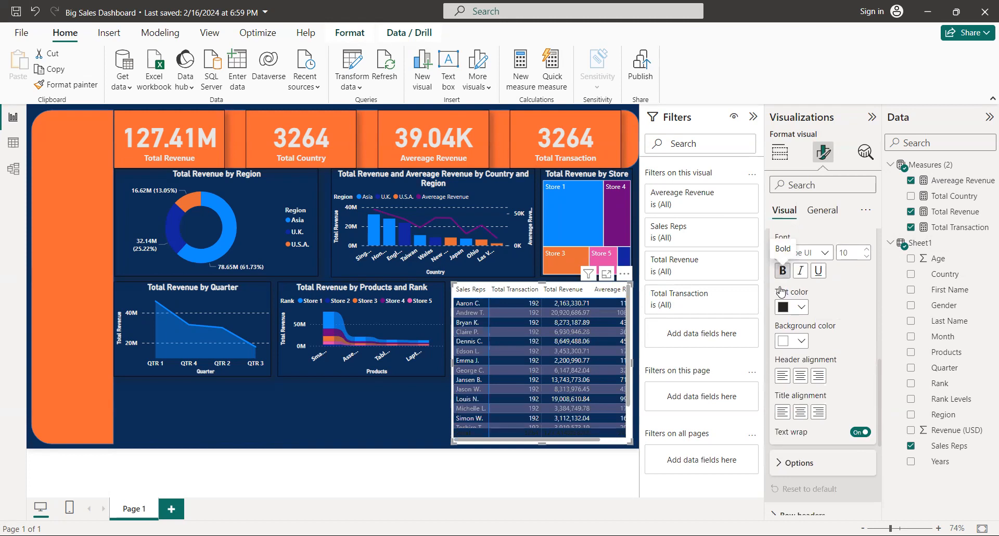
left_click(784, 309)
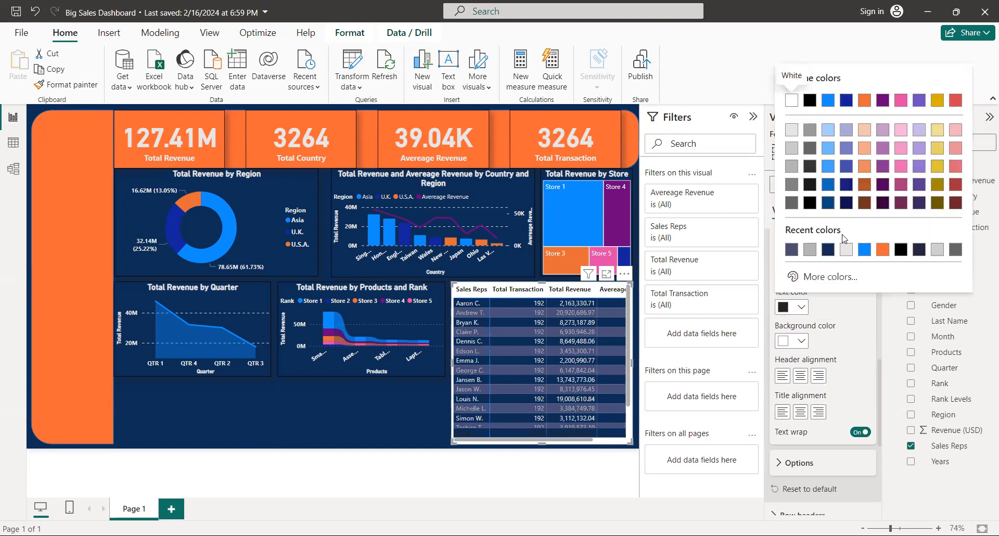
left_click(848, 251)
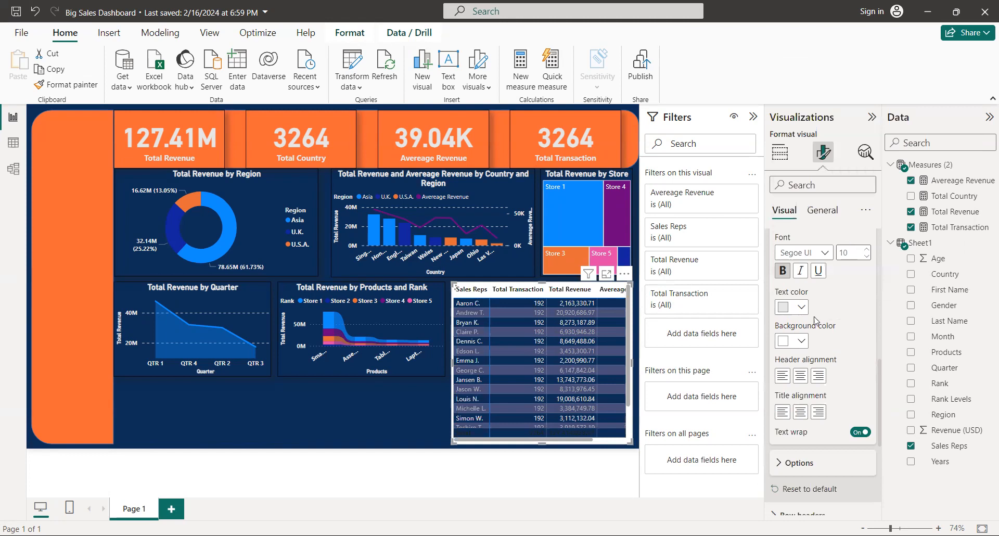
left_click(801, 341)
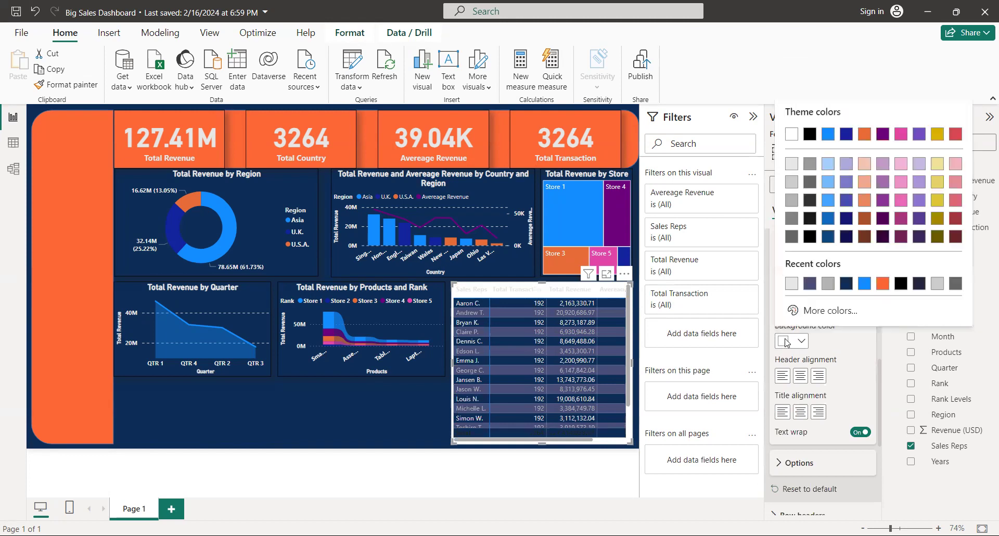
left_click(846, 285)
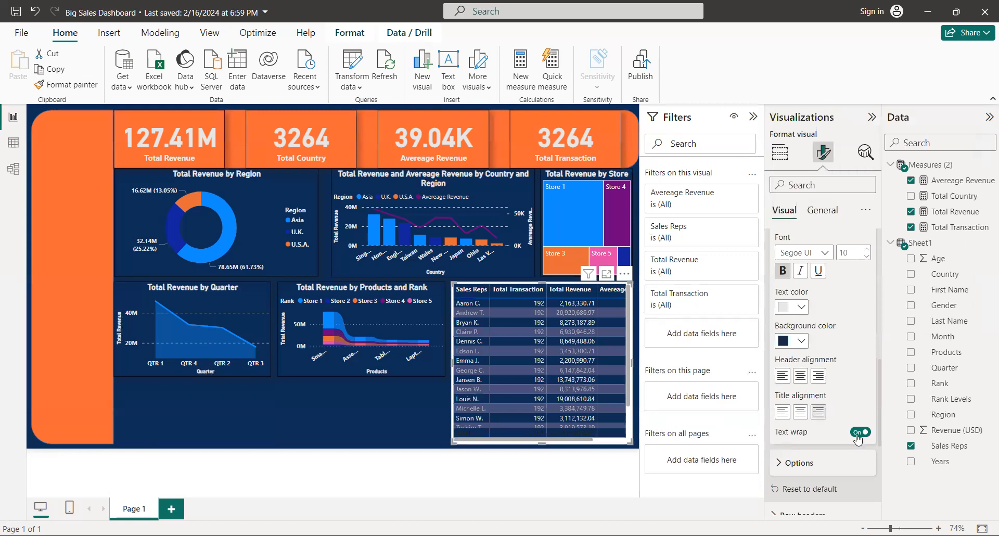
left_click(800, 377)
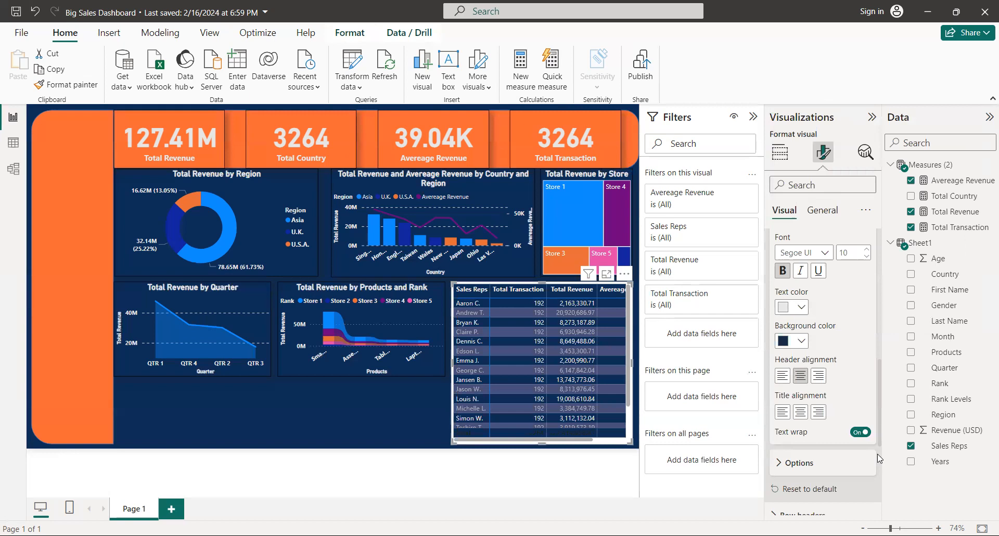
scroll(828, 391, "down", 5)
scroll(828, 352, "down", 2)
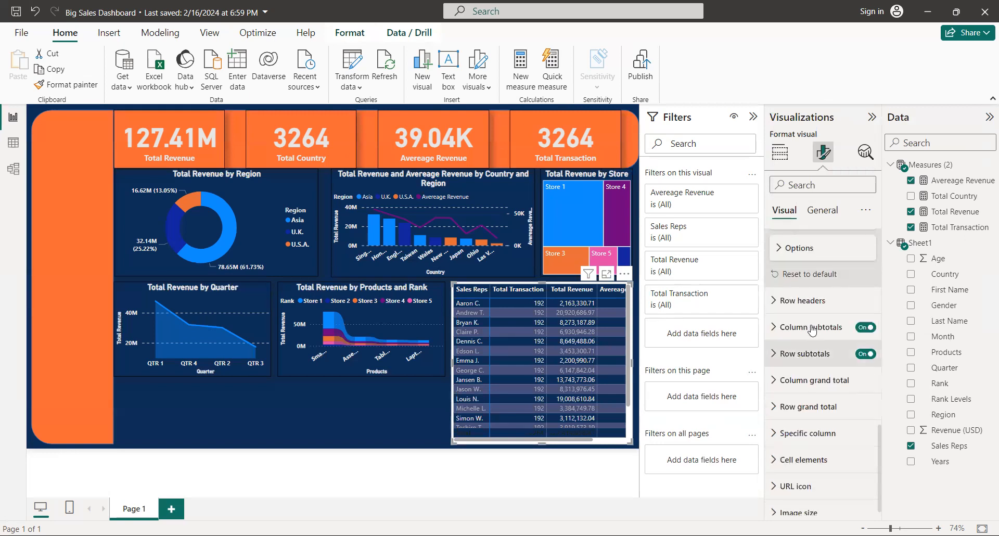
Make row headers bold with text #e6e6e6 on slate blue background #474F7A
left_click(779, 302)
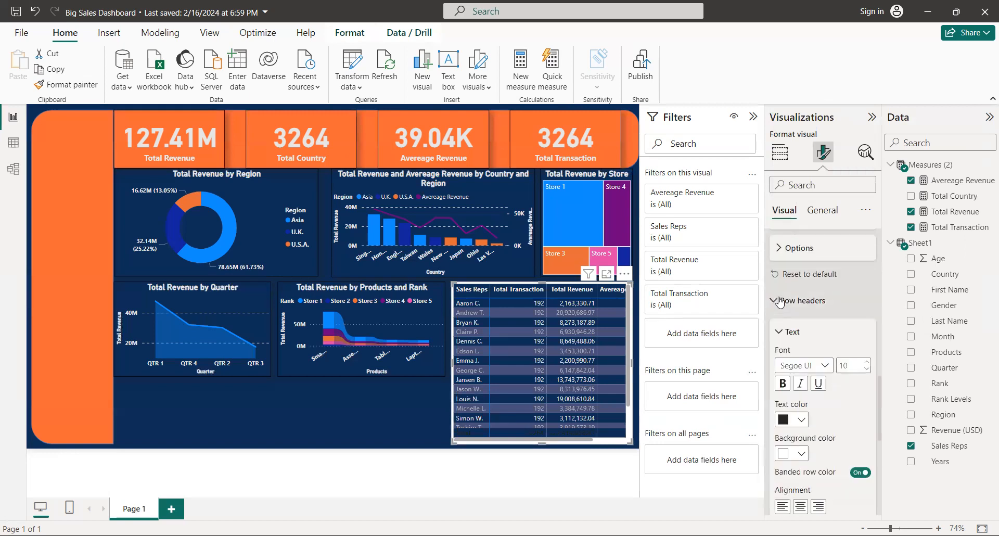
left_click(783, 384)
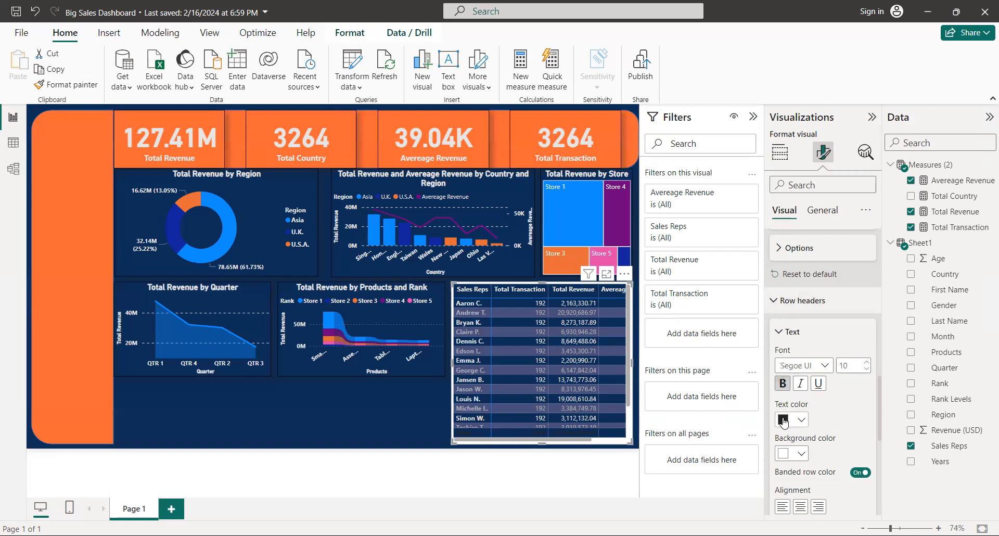
left_click(782, 422)
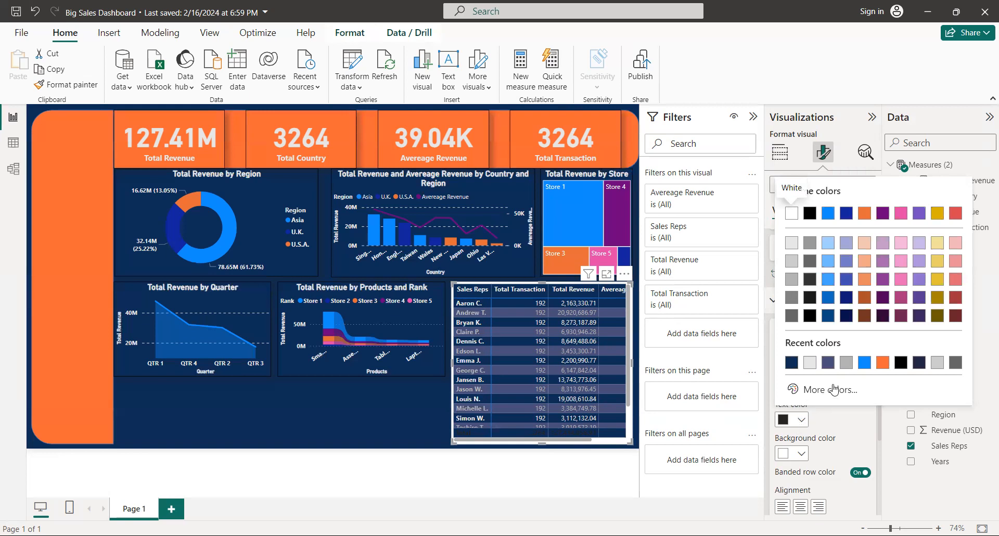
left_click(812, 363)
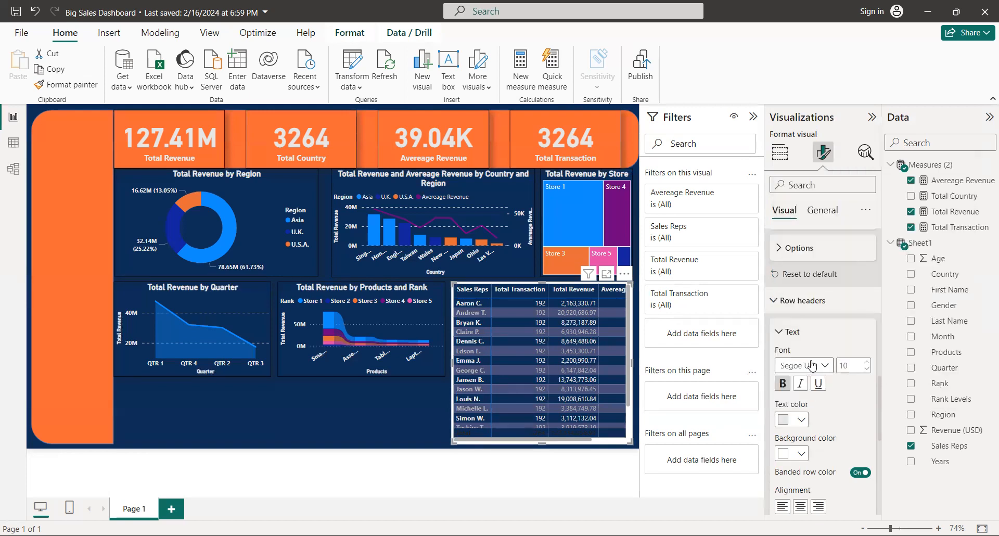
left_click(800, 455)
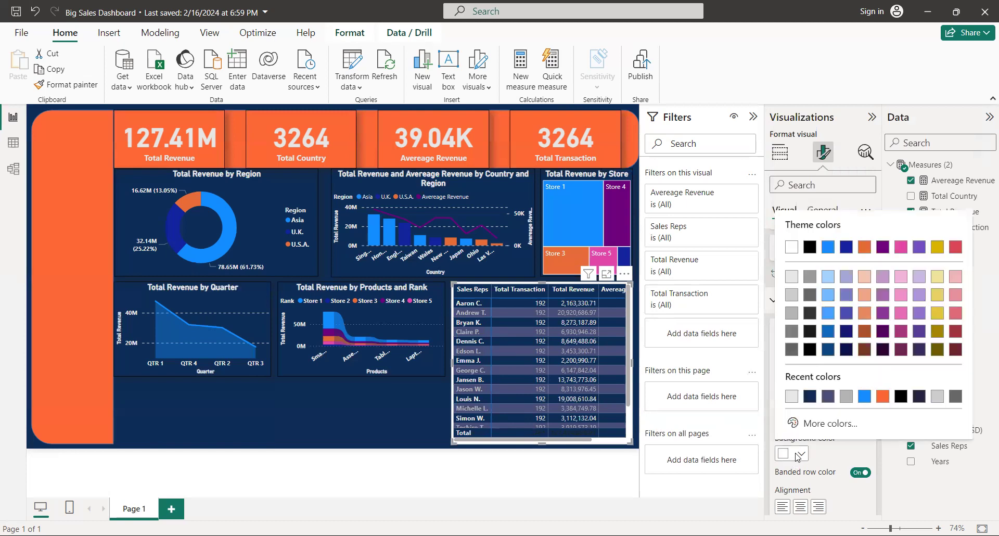
left_click(827, 397)
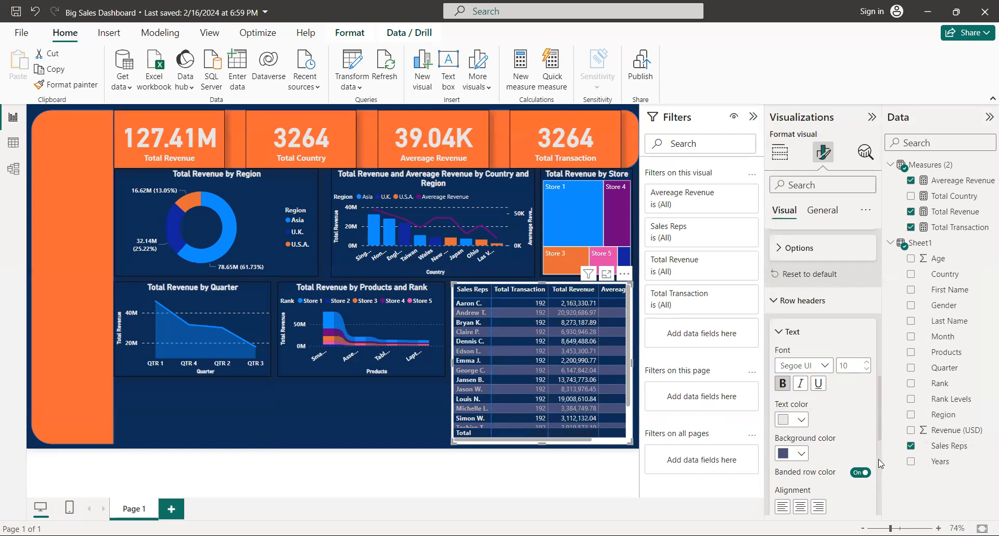
scroll(879, 464, "down", 5)
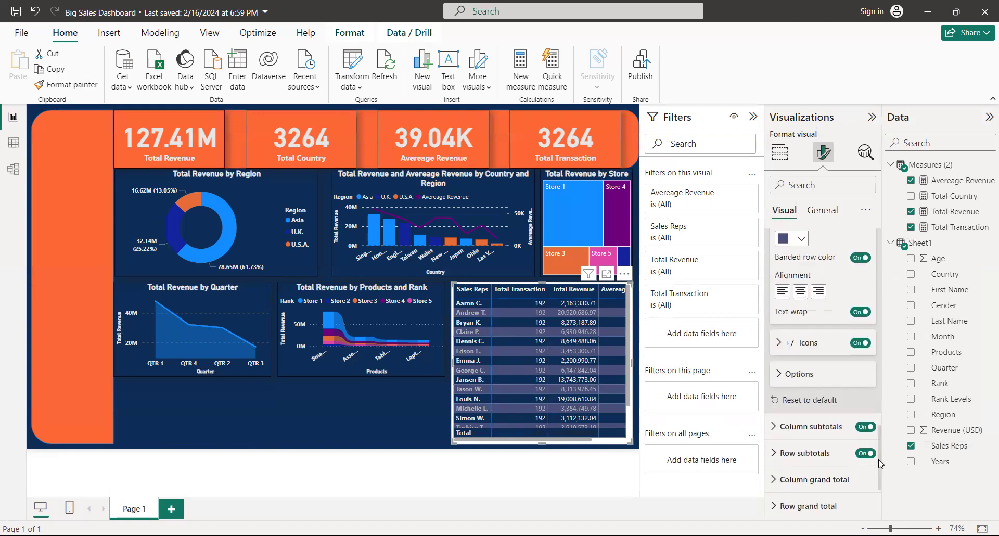
Set column subtotal values to text #e6e6e6 on background #0C2D57
left_click(777, 428)
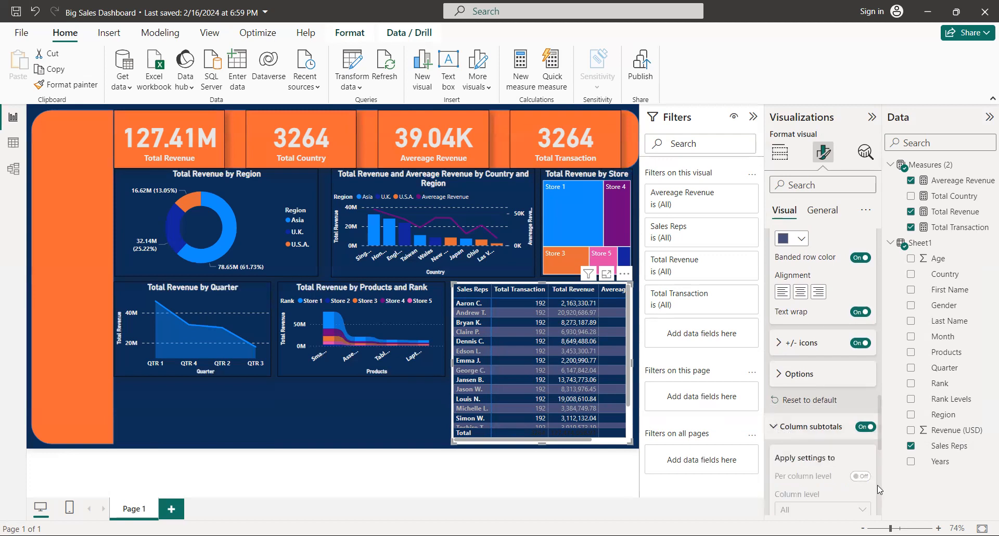
scroll(877, 484, "down", 3)
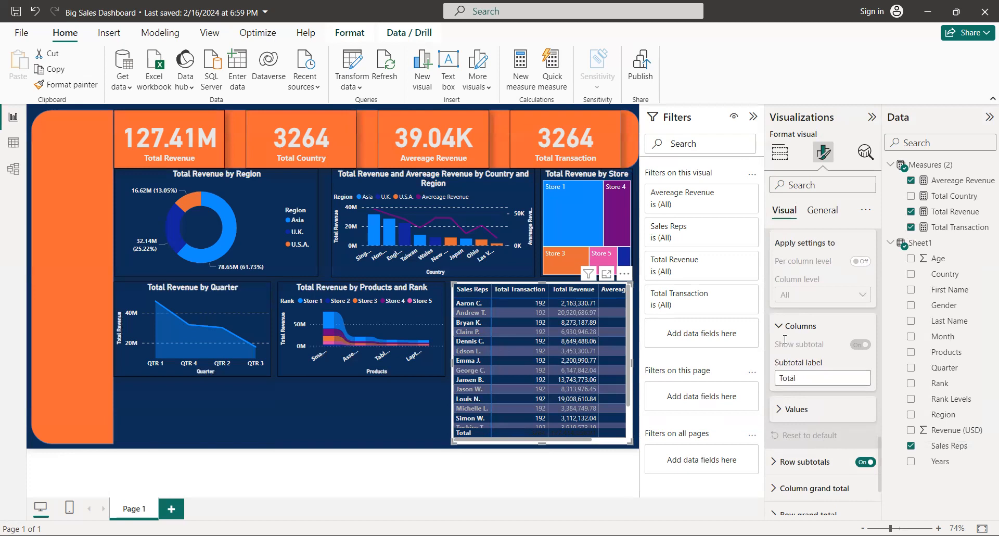
left_click(782, 408)
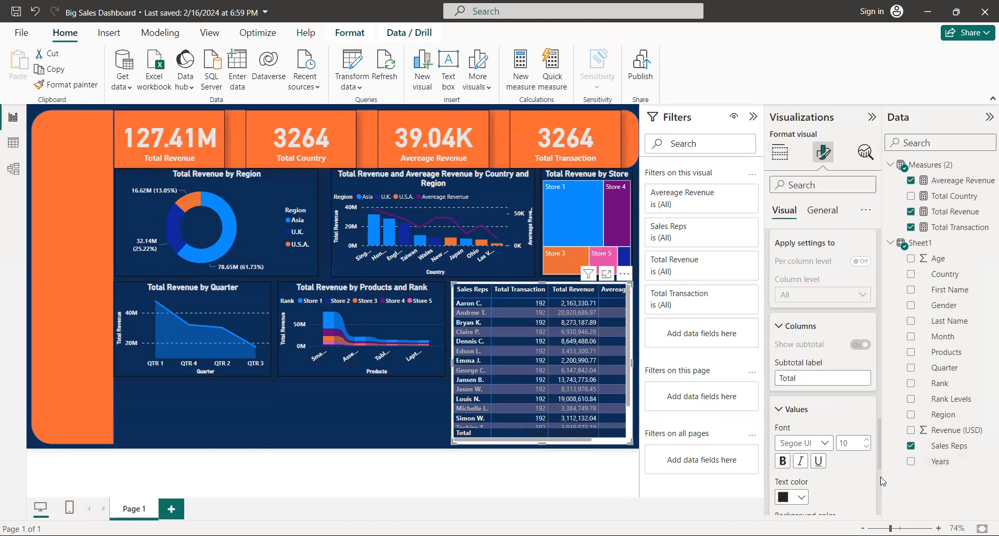
scroll(828, 391, "down", 3)
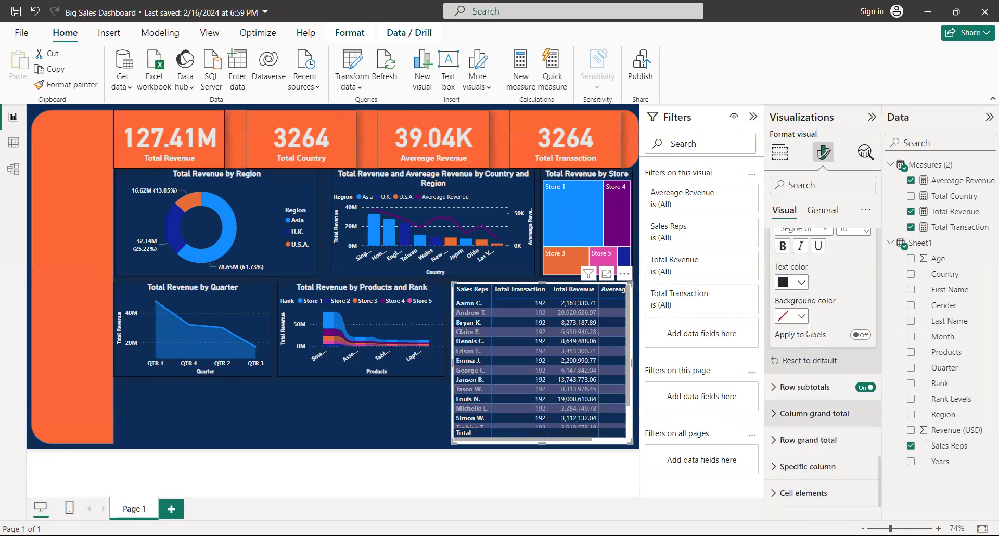
left_click(785, 286)
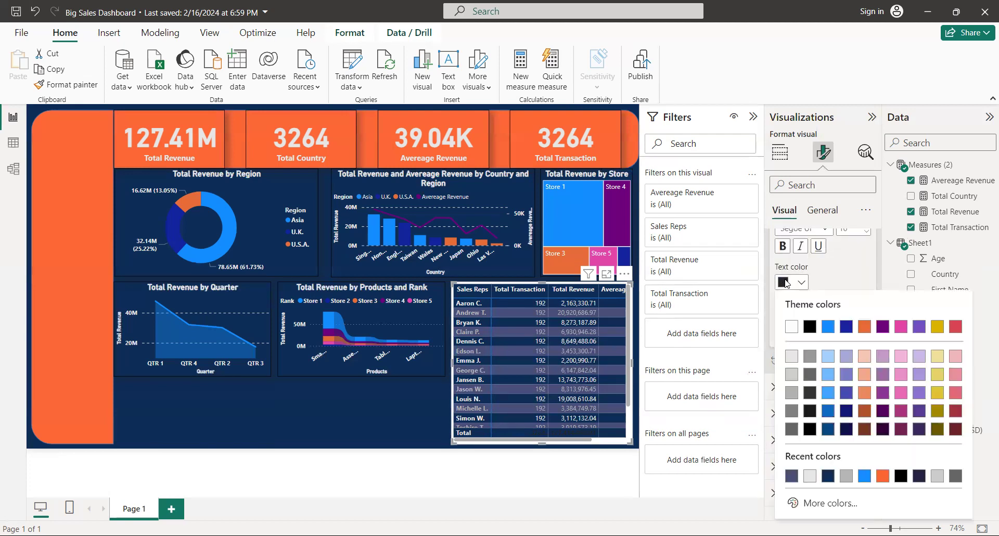
left_click(811, 477)
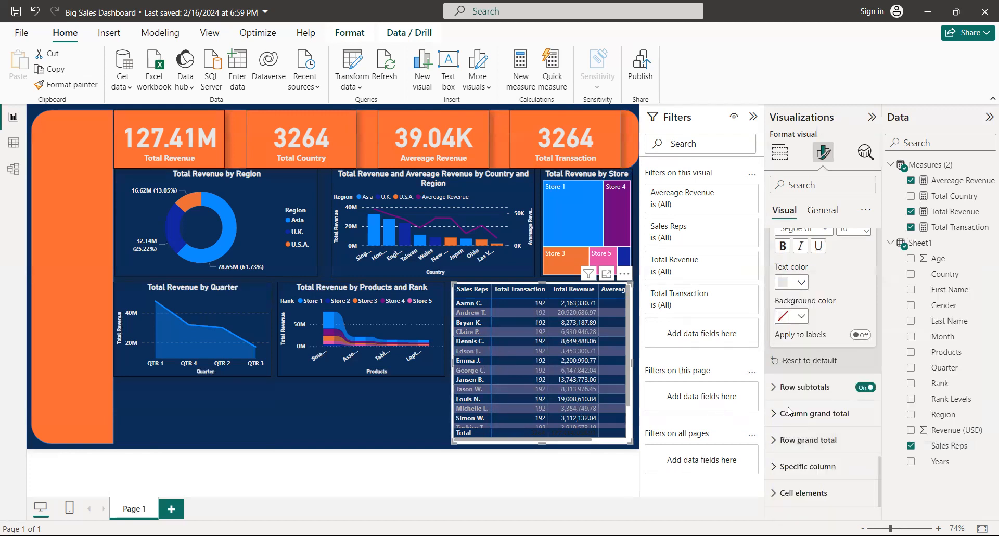
left_click(787, 319)
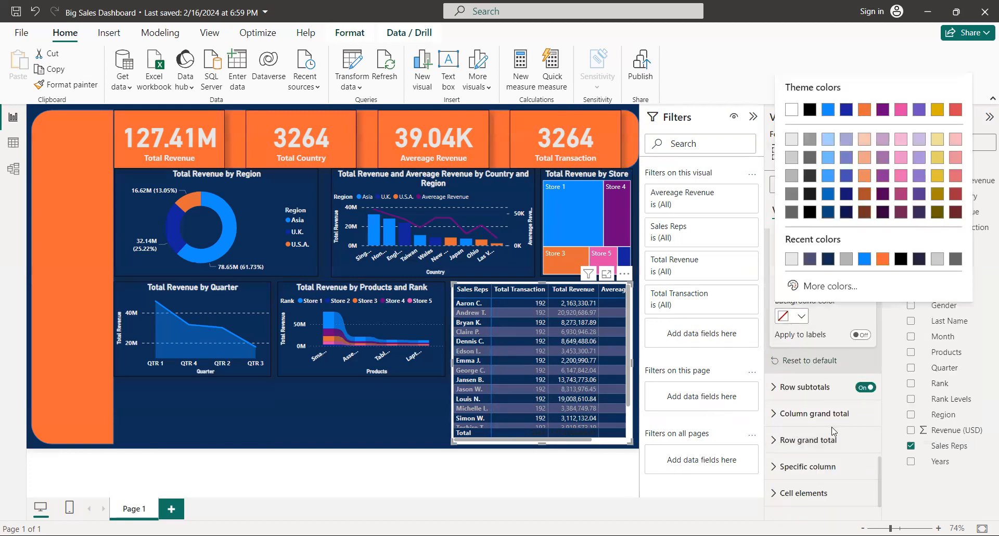
left_click(827, 260)
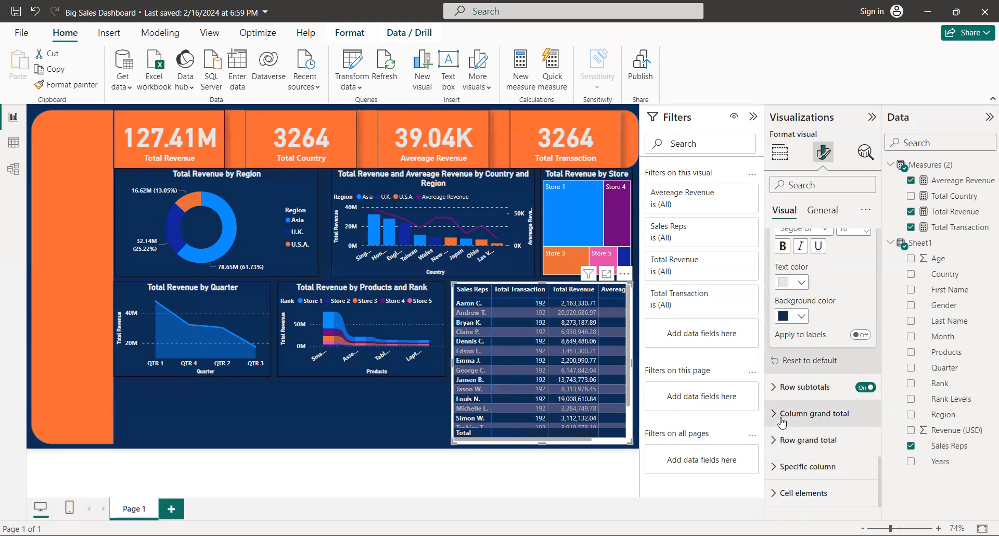
Set the grand total values to light grey text on a navy background
left_click(781, 418)
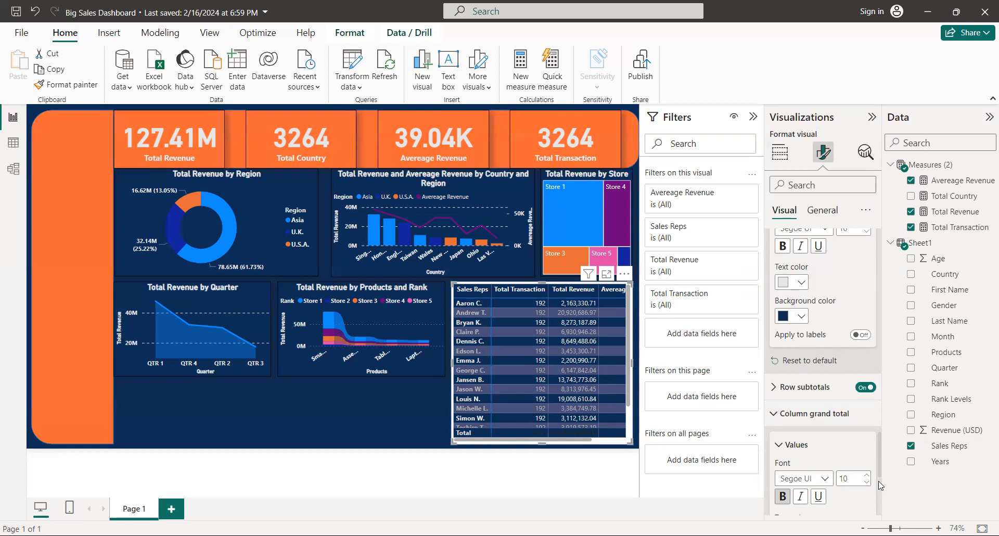
scroll(878, 482, "down", 3)
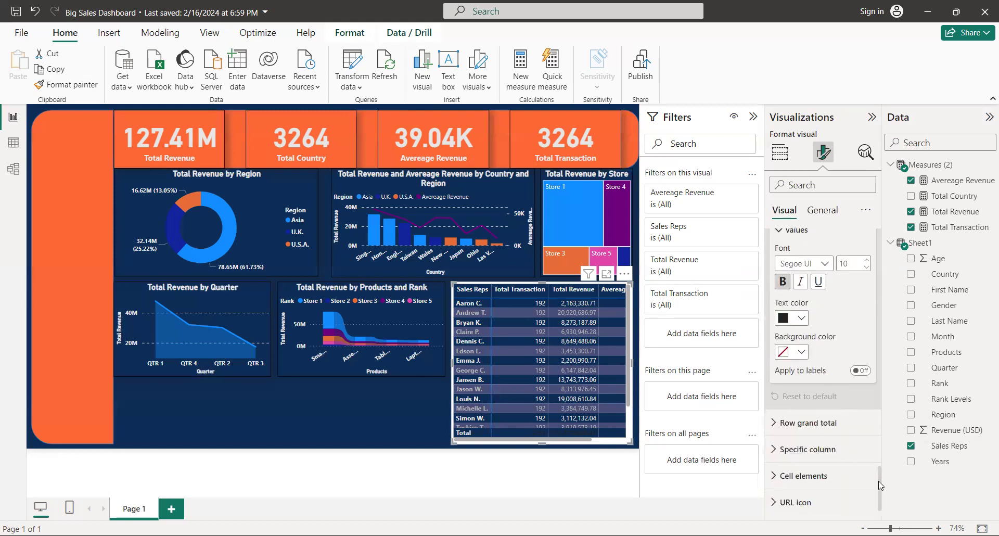
left_click(783, 318)
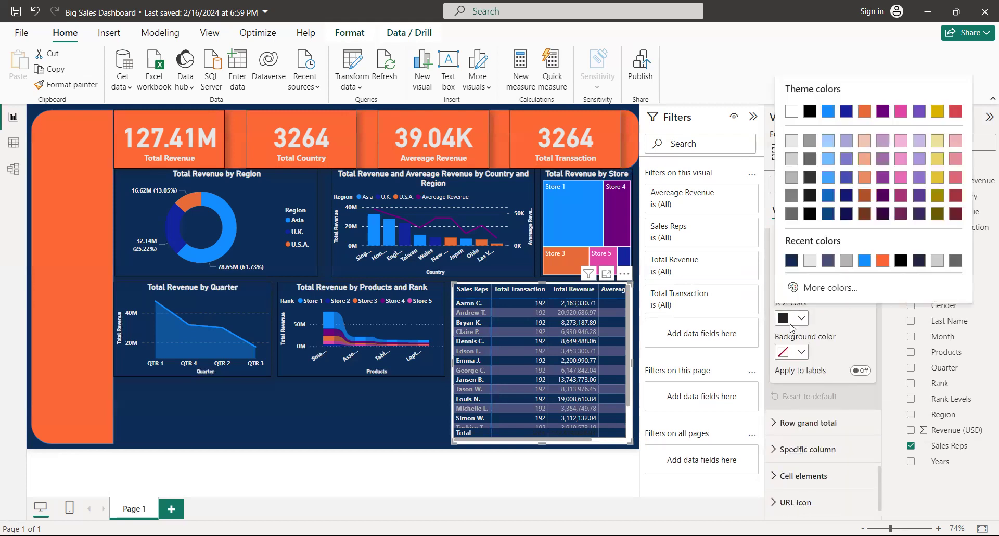
left_click(811, 261)
left_click(787, 357)
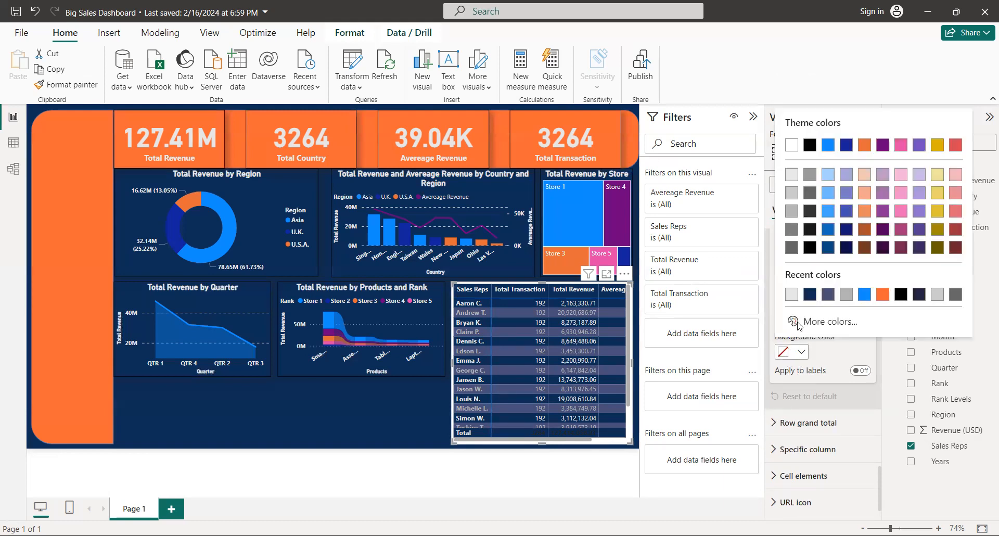
left_click(812, 295)
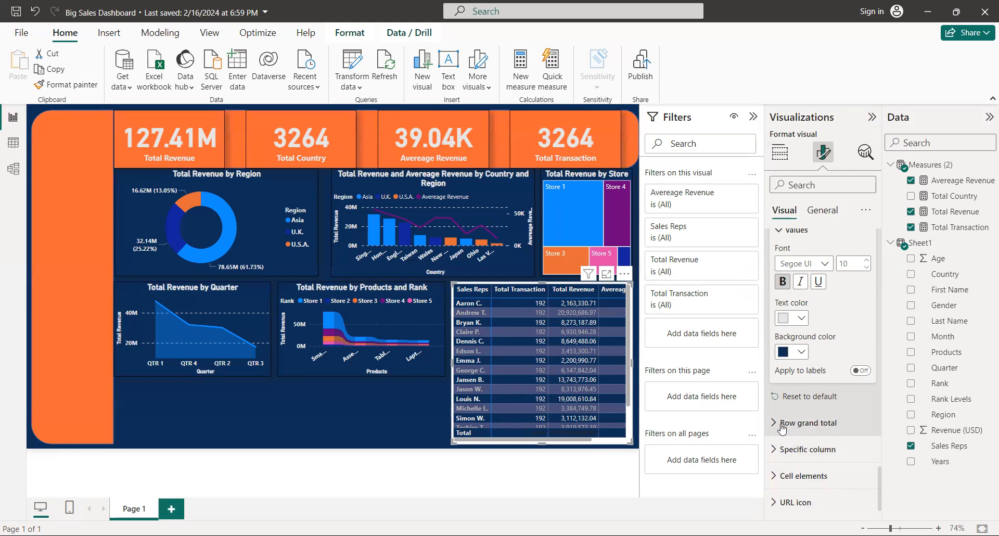
Give the row grand total light grey text on a navy background
left_click(782, 425)
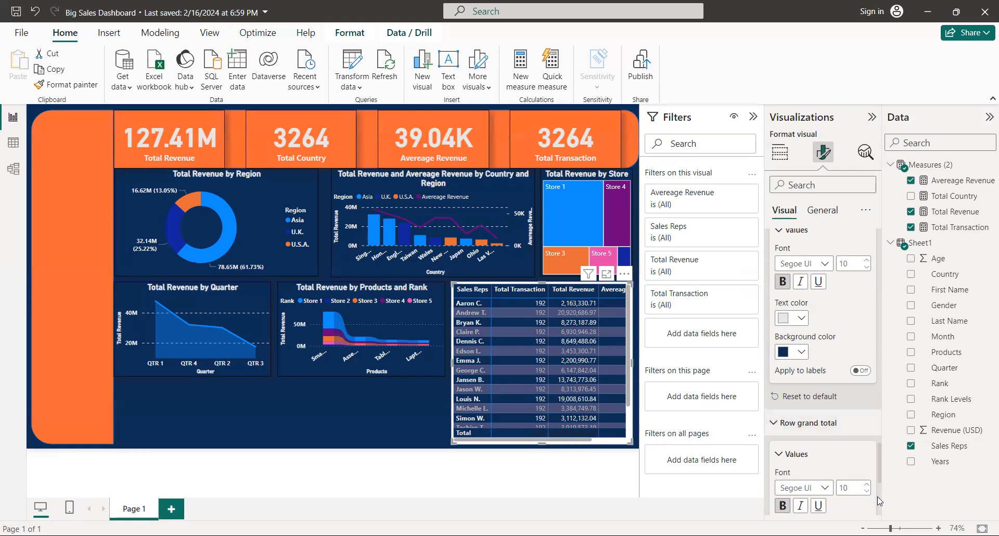
scroll(877, 469, "down", 3)
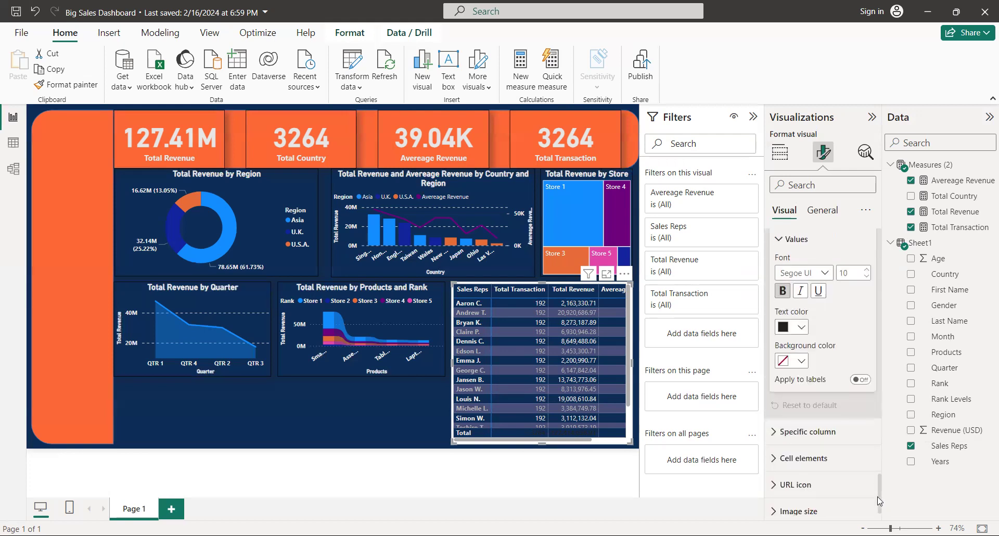
left_click(788, 328)
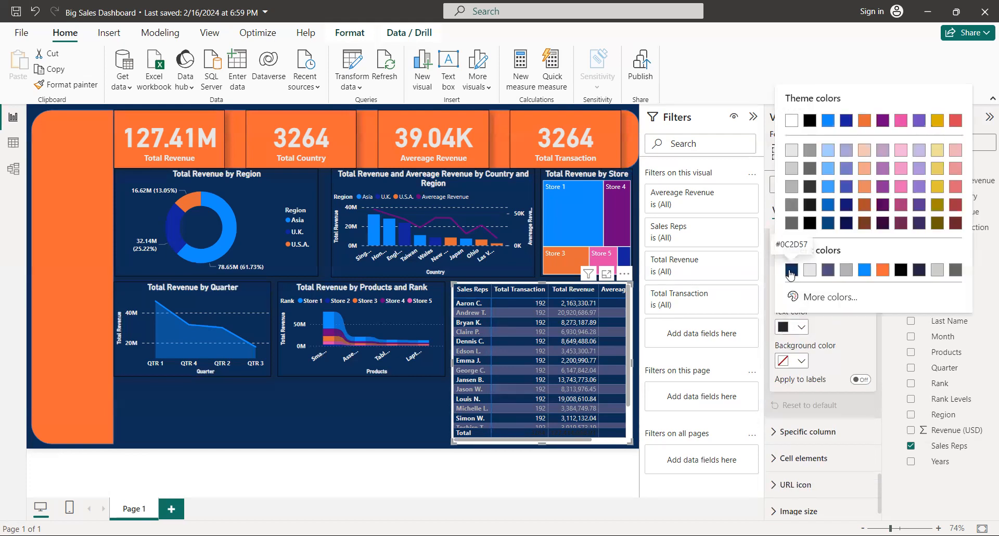
left_click(791, 272)
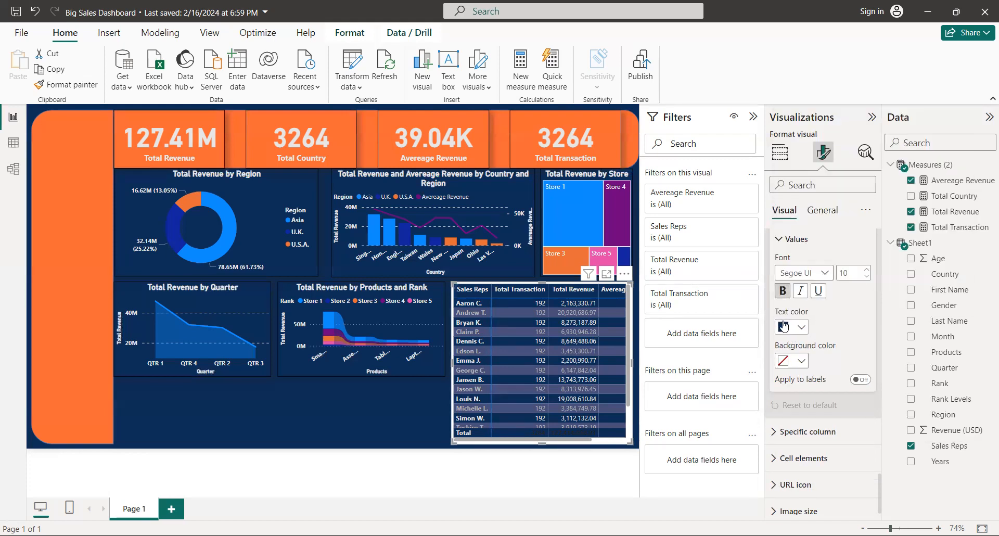
left_click(784, 327)
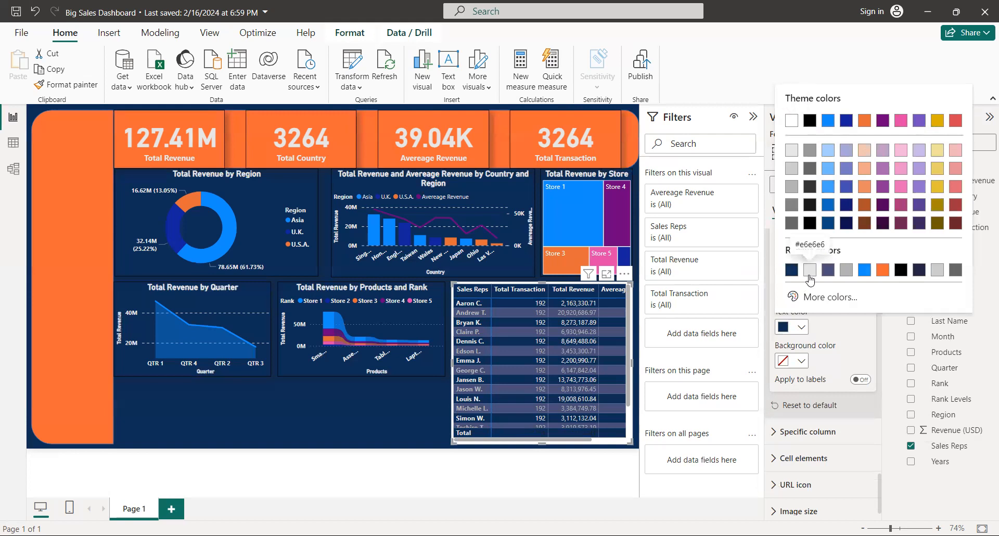
left_click(810, 271)
left_click(791, 361)
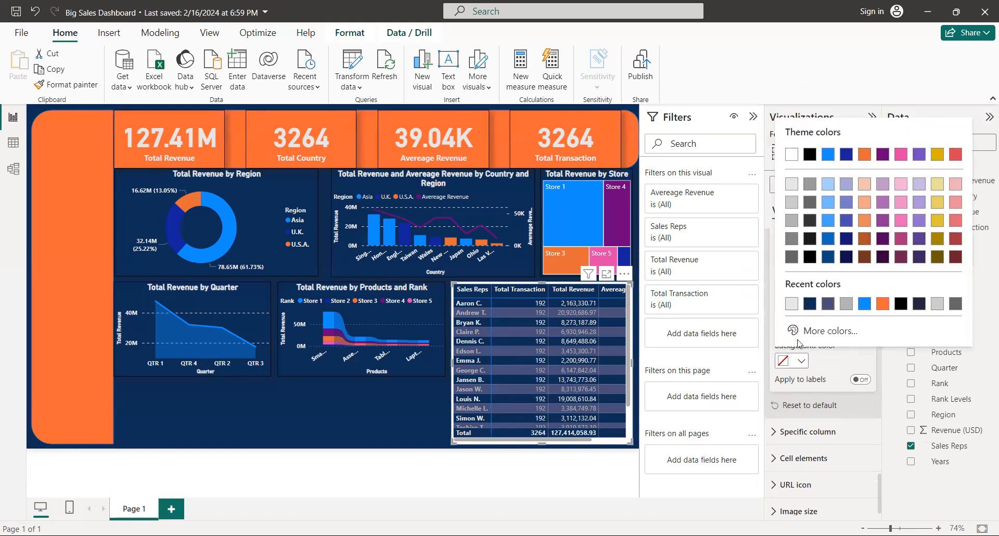
left_click(810, 304)
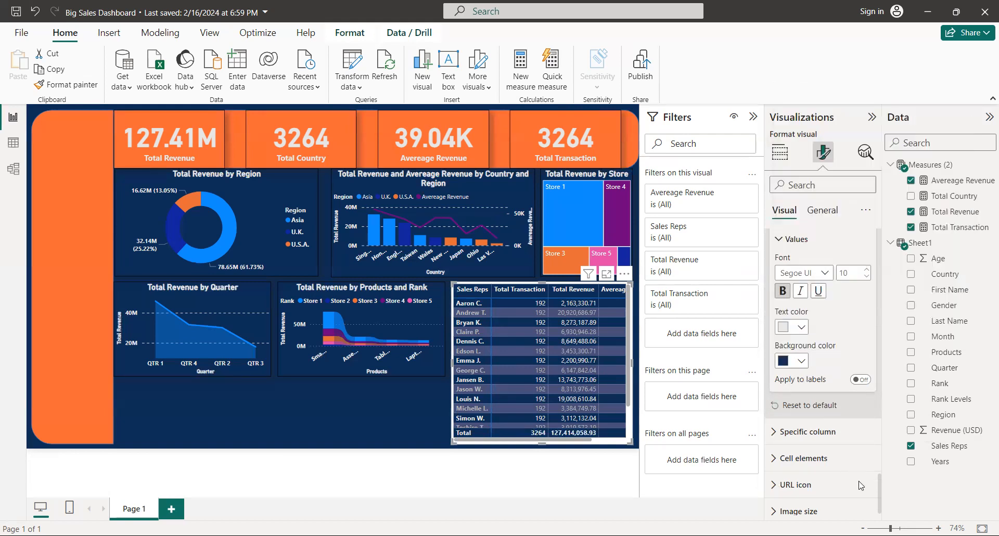
left_click(780, 436)
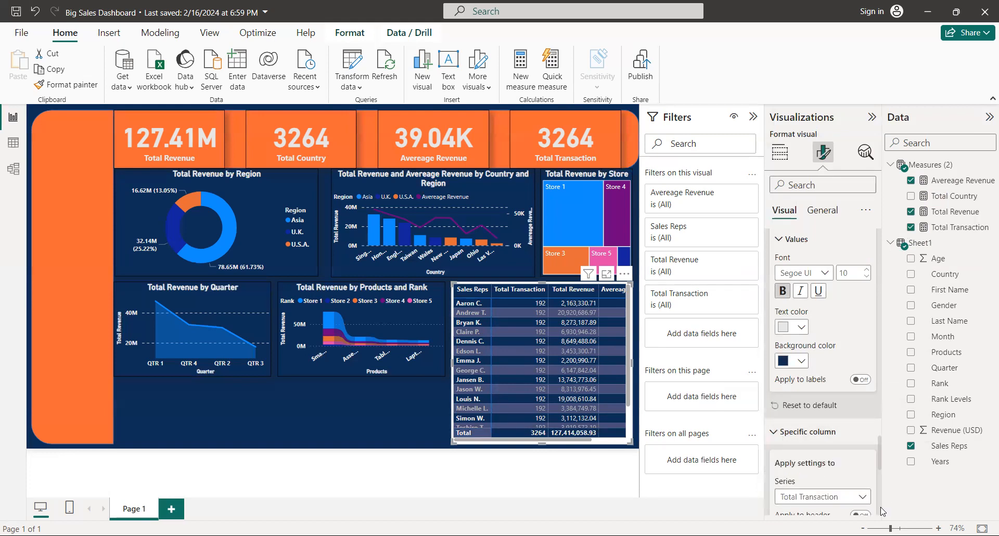
scroll(882, 511, "down", 3)
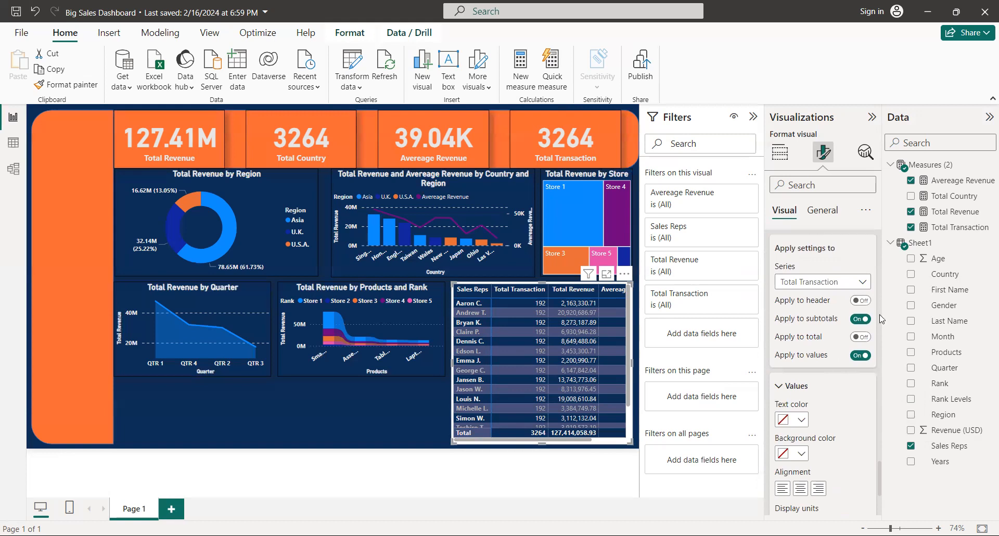
scroll(880, 318, "down", 4)
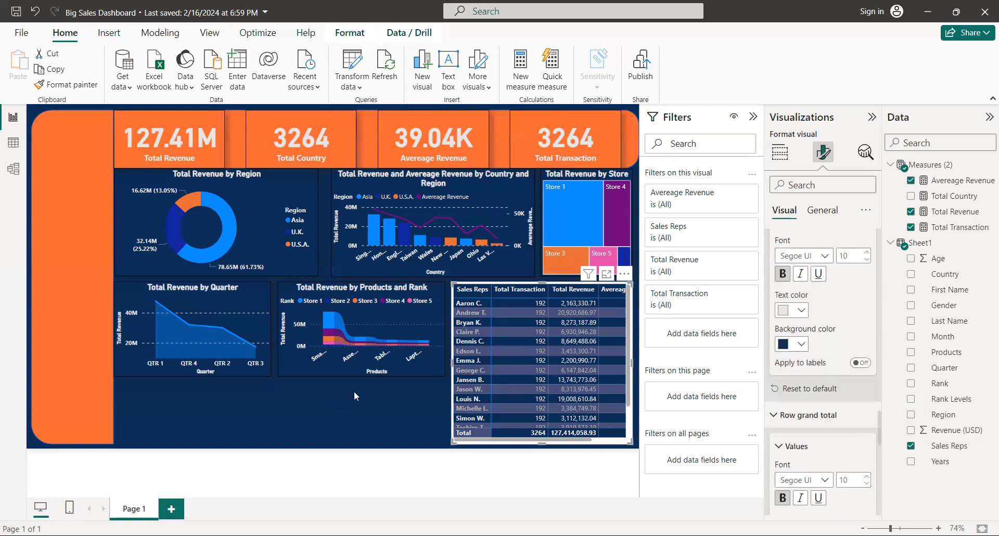
left_click(607, 276)
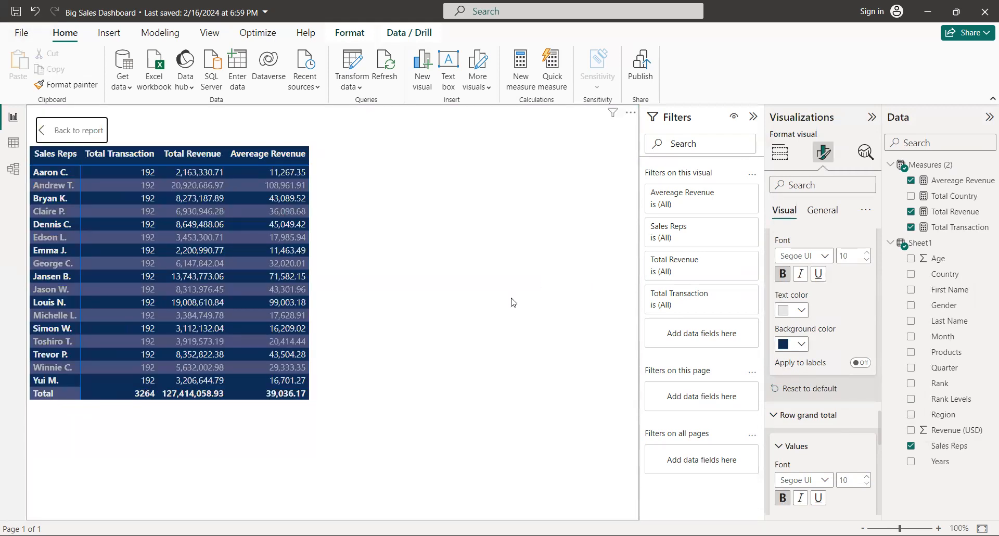
left_click(42, 131)
mouse_move(538, 364)
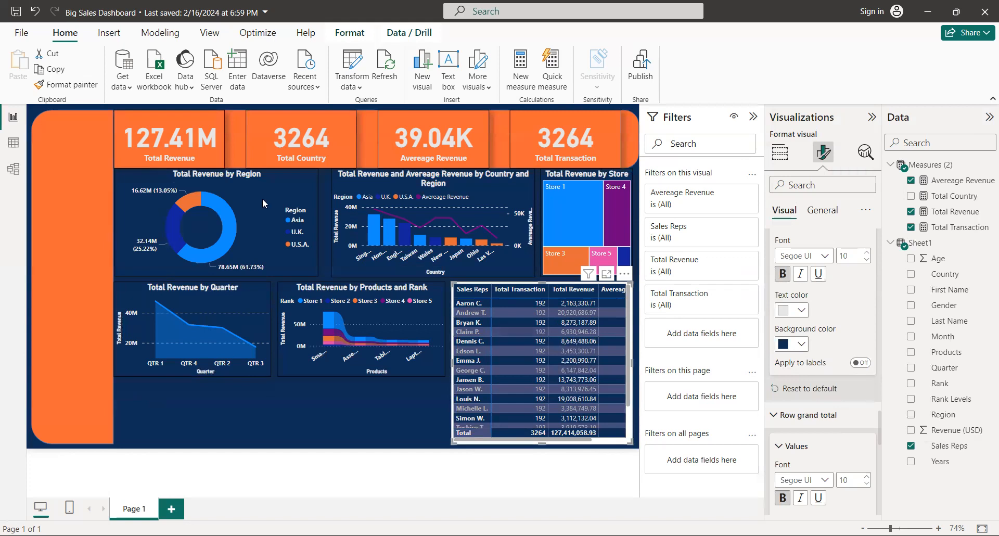
mouse_move(216, 223)
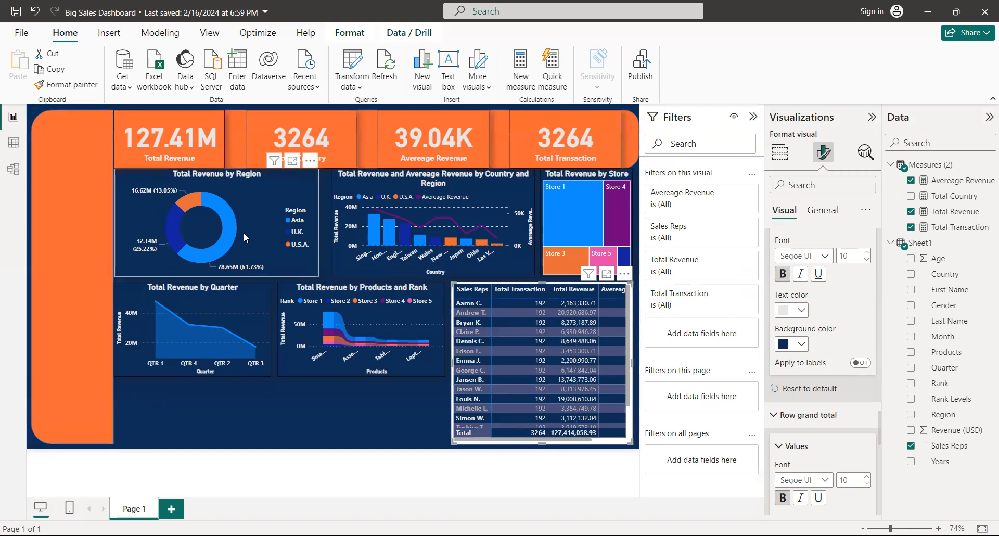
Format-paint the Total Revenue by Region donut chart's styling onto the sales reps matrix
left_click(243, 233)
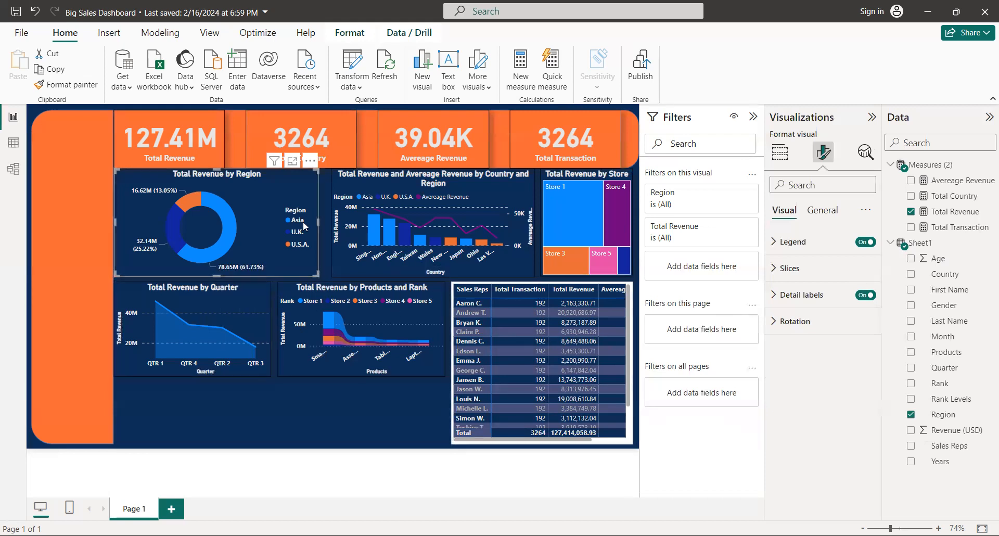
left_click(71, 85)
mouse_move(540, 359)
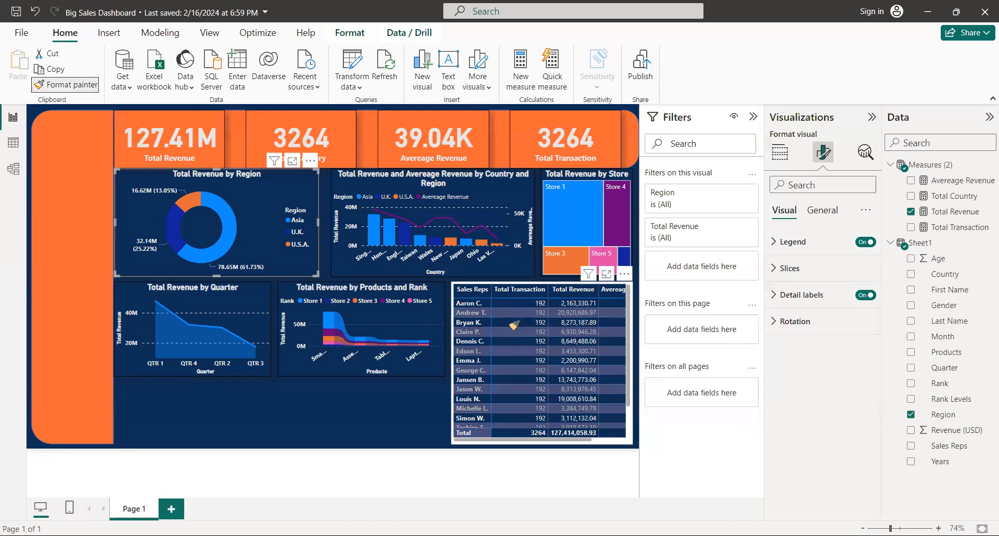
left_click(515, 325)
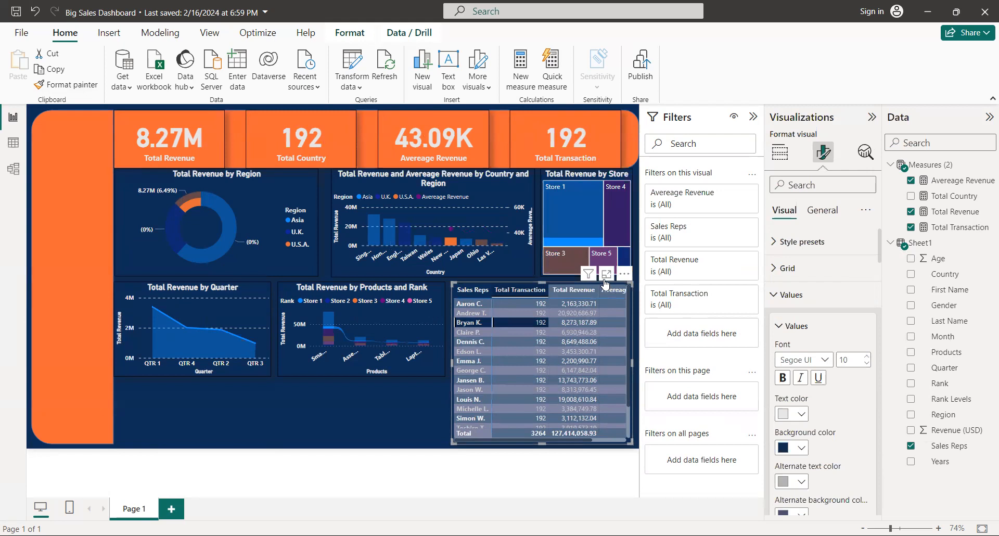
left_click(607, 275)
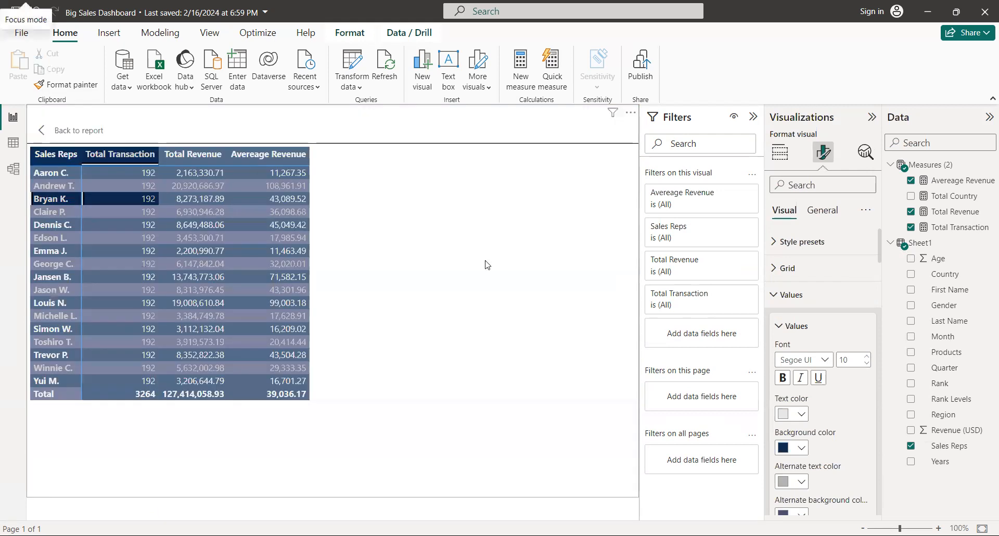
left_click(90, 439)
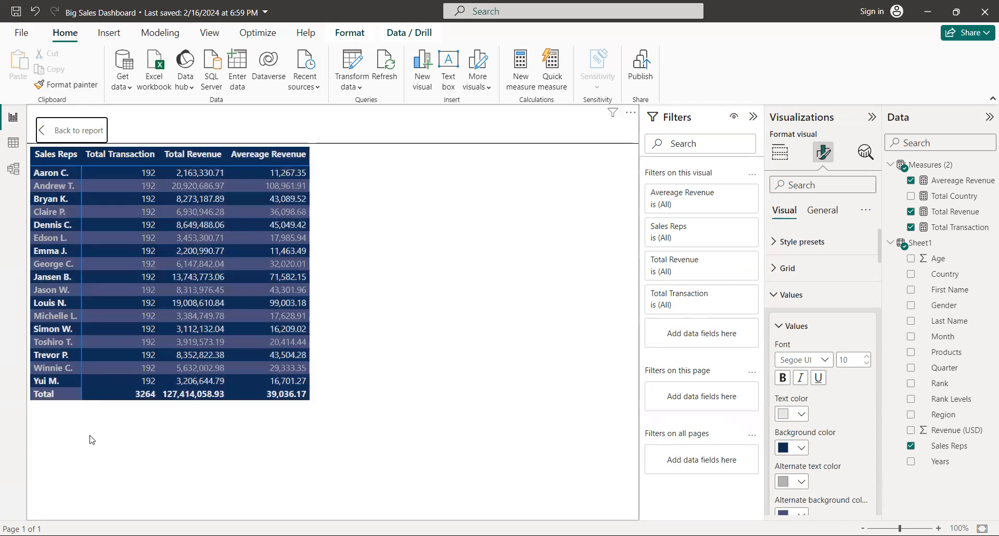
left_click(44, 130)
mouse_move(541, 359)
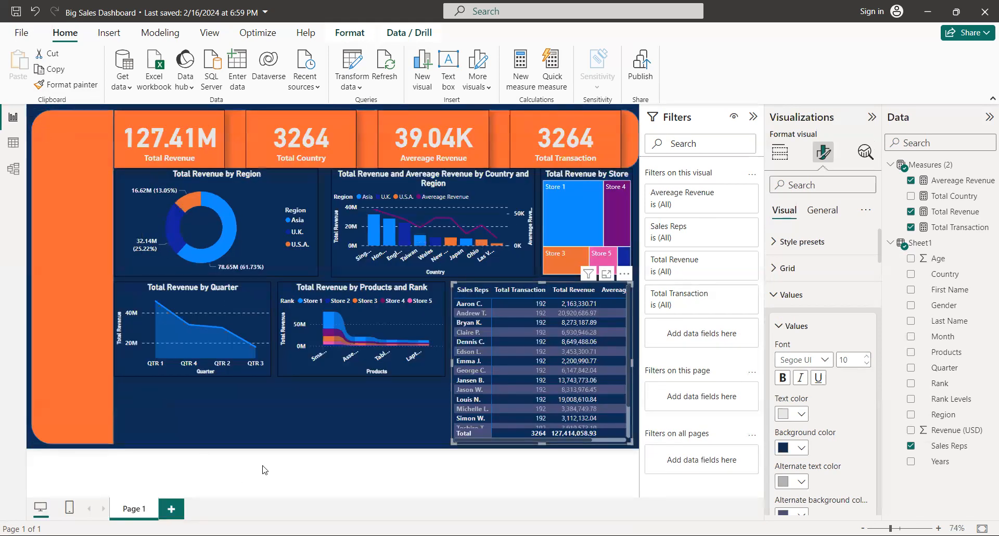
left_click(337, 417)
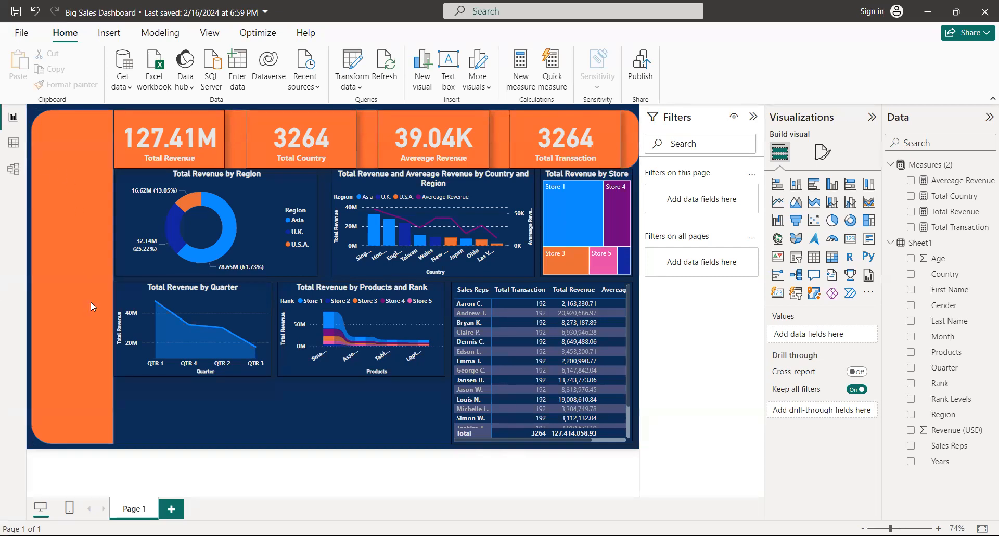
mouse_move(72, 277)
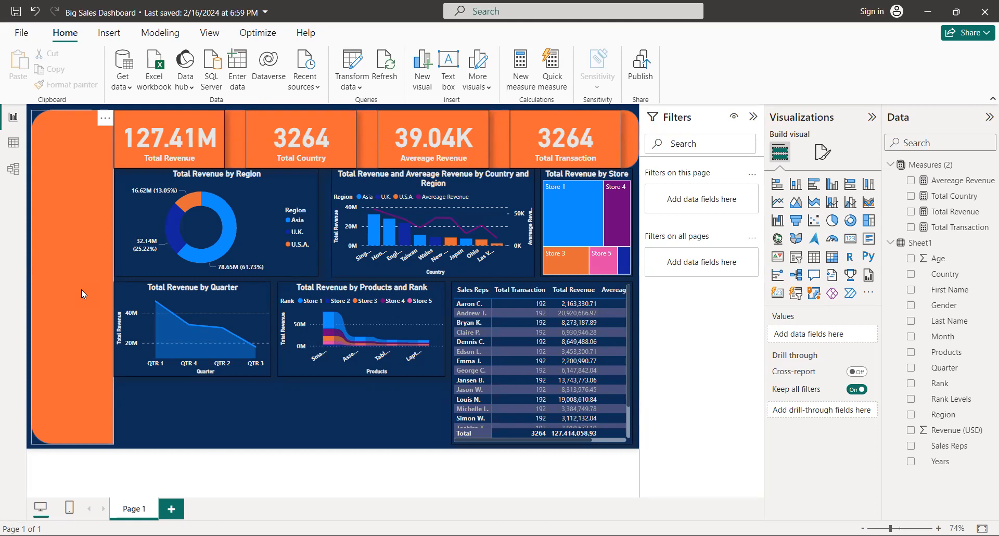
key("Escape")
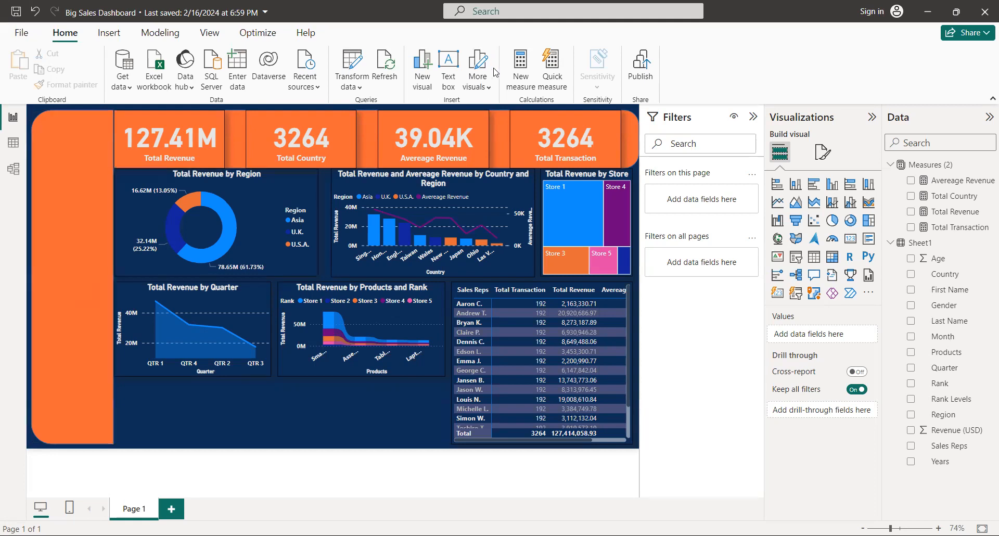